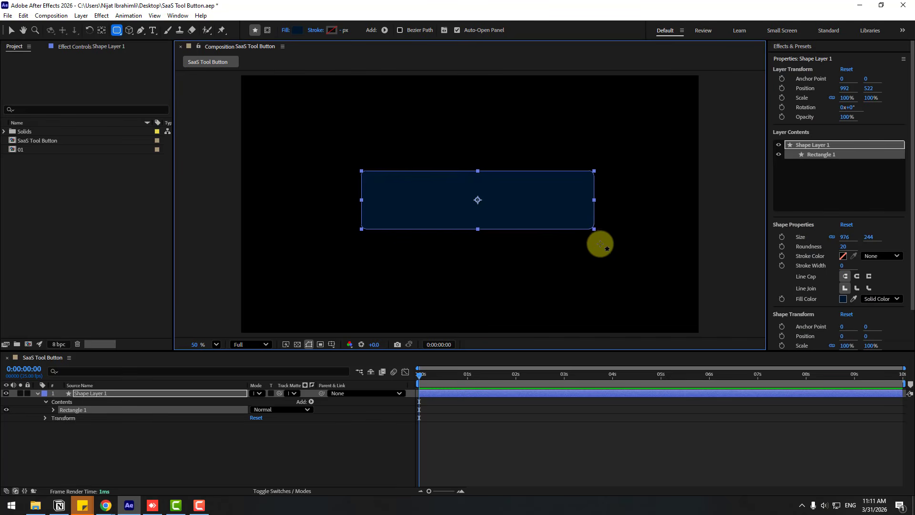
- Confirm 00182C as the rectangle's fill color and set its roundness to 237
left_click(296, 30)
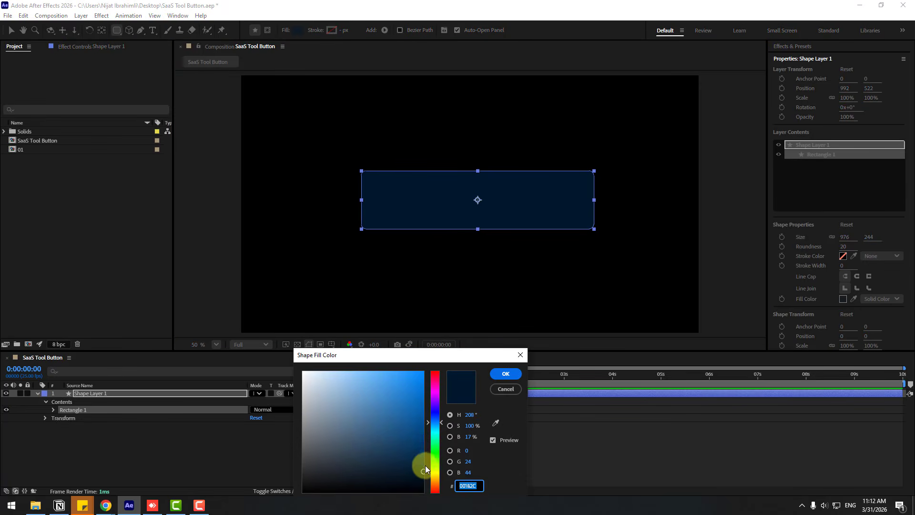
left_click(500, 375)
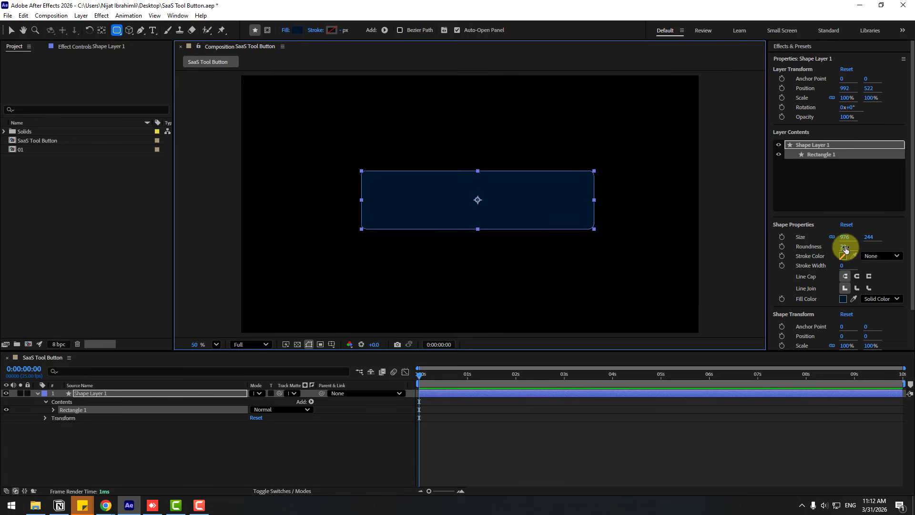
mouse_move(845, 250)
left_mouse_down()
mouse_move(907, 249)
mouse_move(860, 252)
left_mouse_up()
left_click(50, 410)
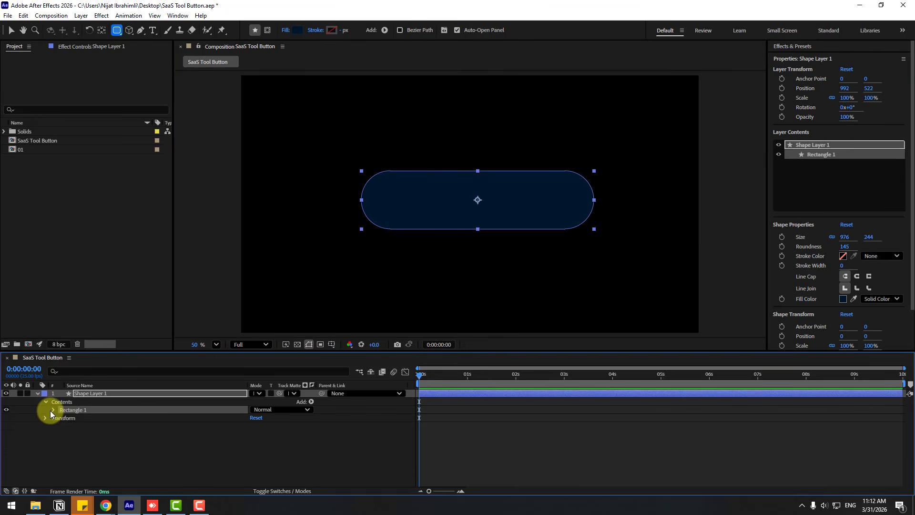
left_click(61, 418)
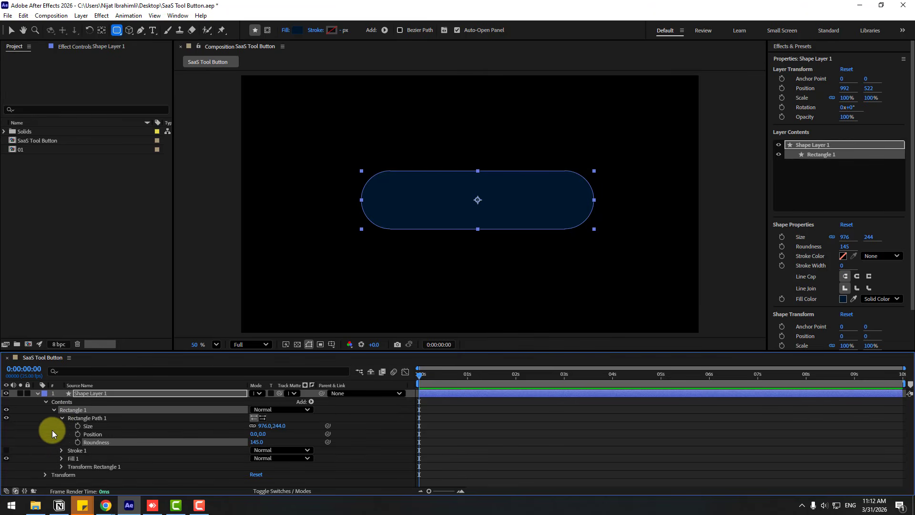
left_click_drag(258, 442, 300, 442)
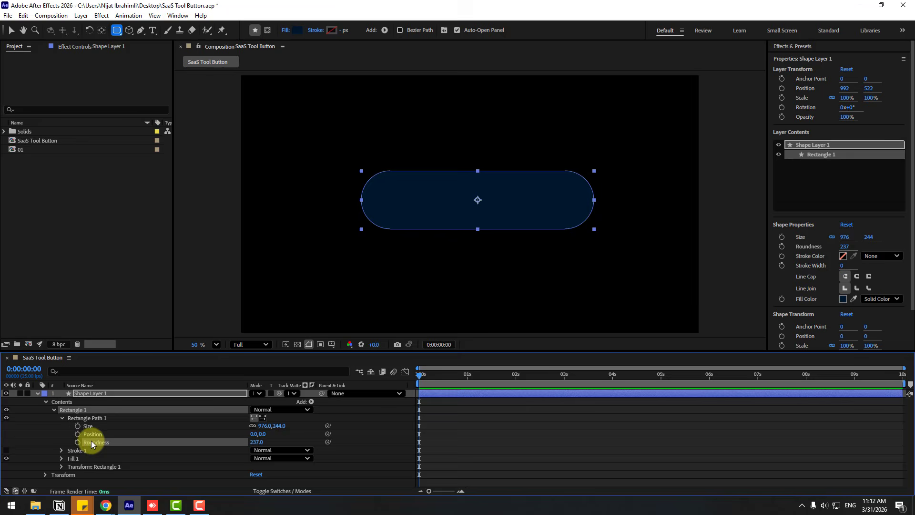
- Collapse the shape layer's properties and rename the layer as button
left_click(37, 393)
left_click(99, 395)
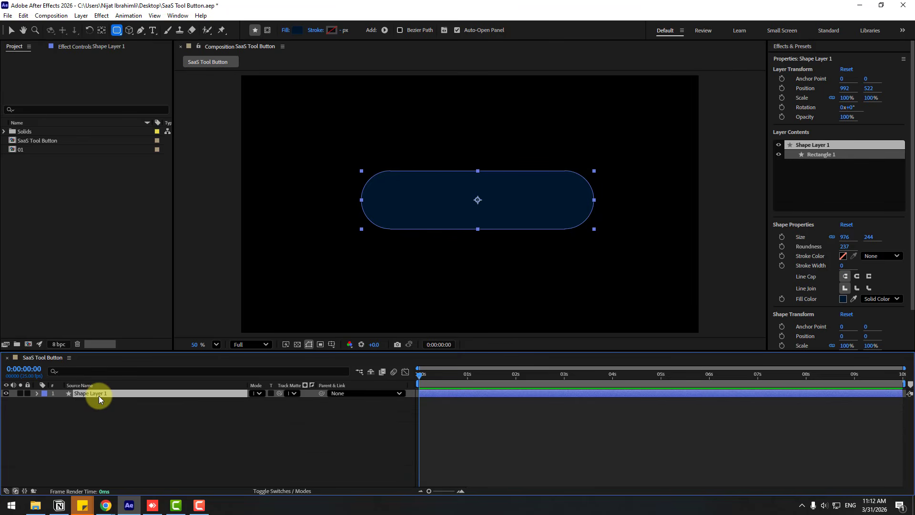
key("Return")
type("button")
key("Return")
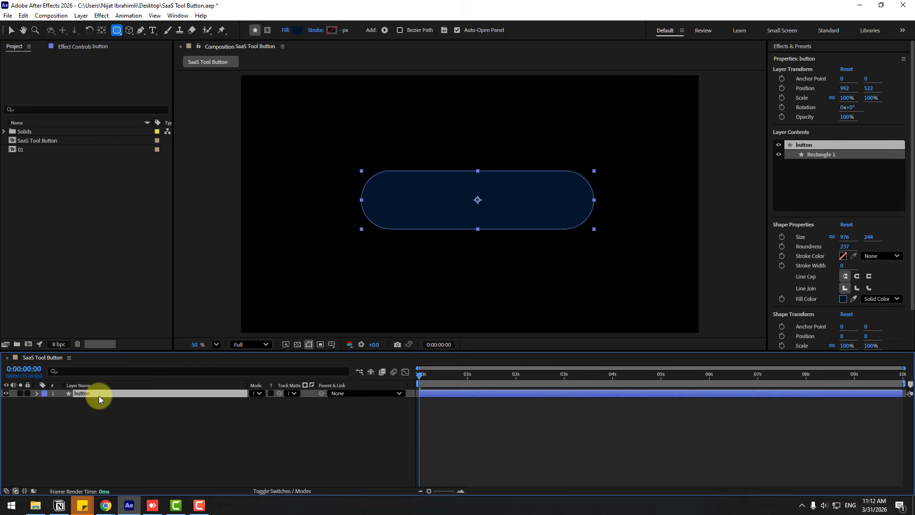
- Find the CC Light Sweep effect and apply it to the button layer
left_click(785, 46)
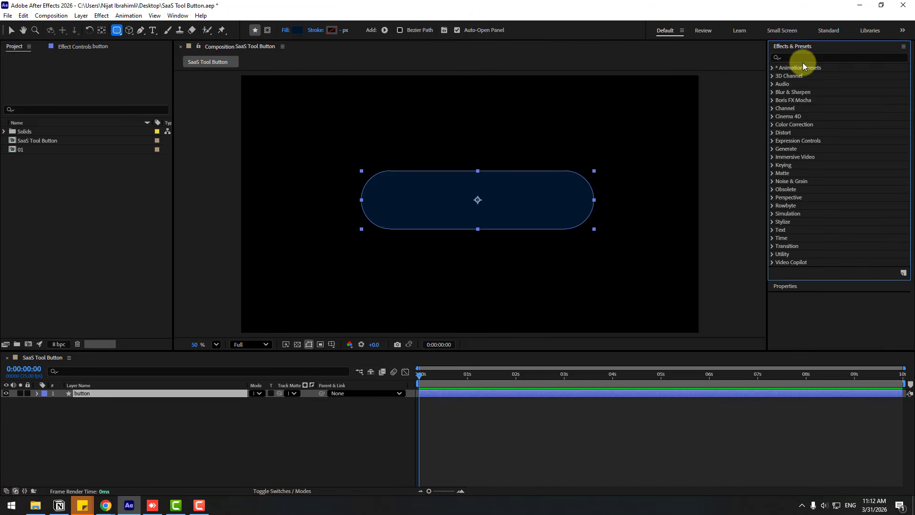
left_click(802, 58)
type("swe")
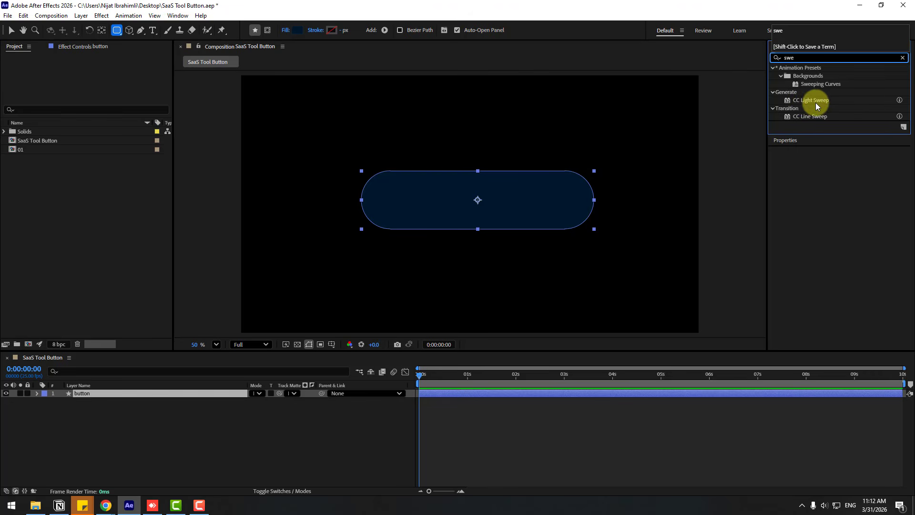
left_click(816, 102)
left_click_drag(816, 101, 82, 393)
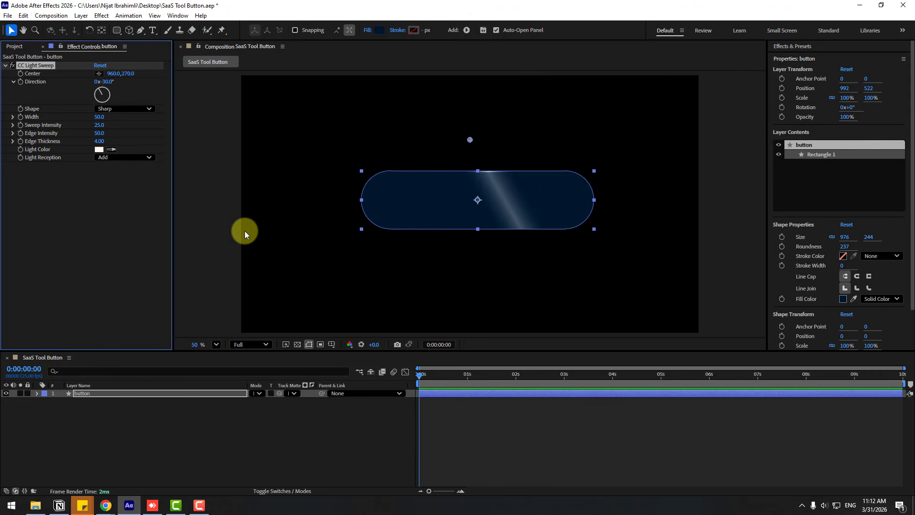
- Set the CC Light Sweep direction to 0°, width to 199 and sweep intensity to 0
left_click_drag(106, 81, 107, 85)
type("0")
key("Return")
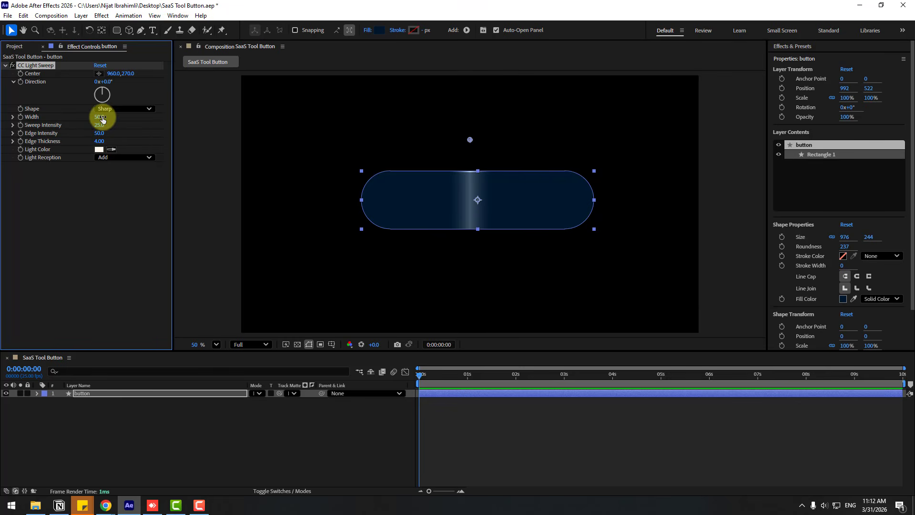
left_click_drag(109, 117, 196, 113)
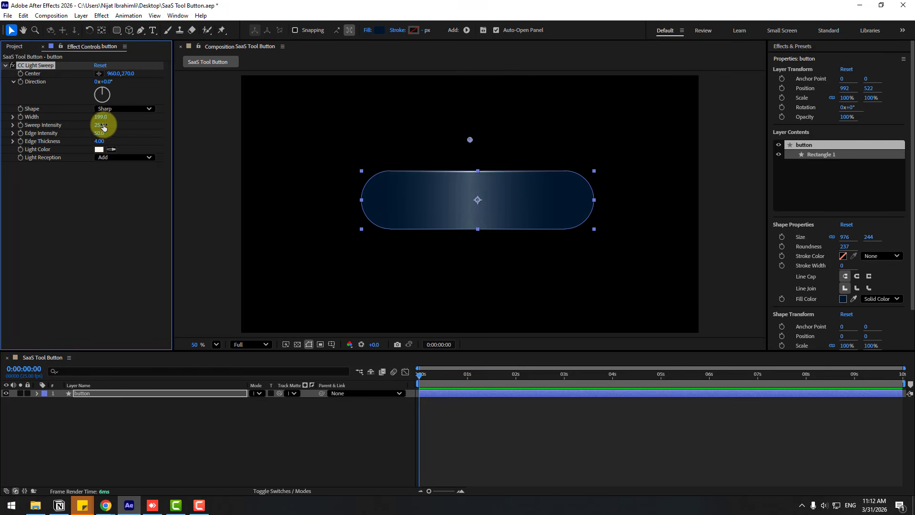
type("0")
key("Return")
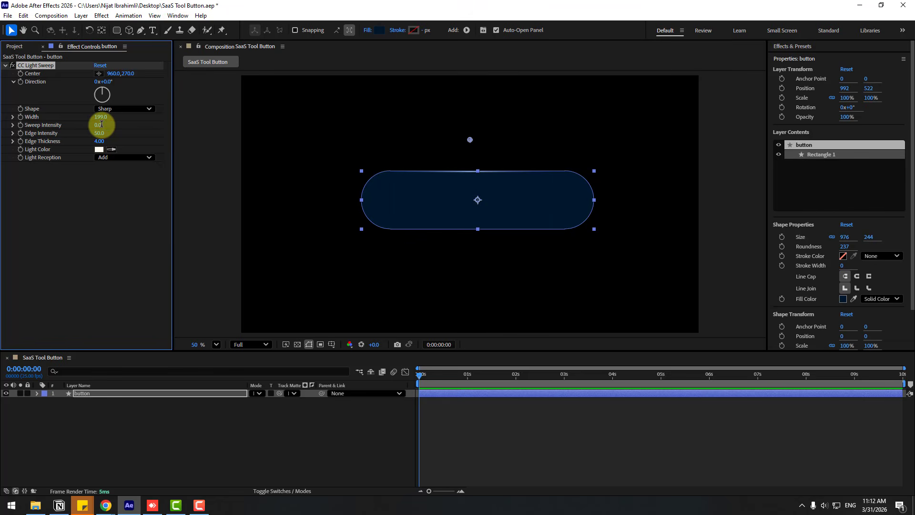
left_click(196, 418)
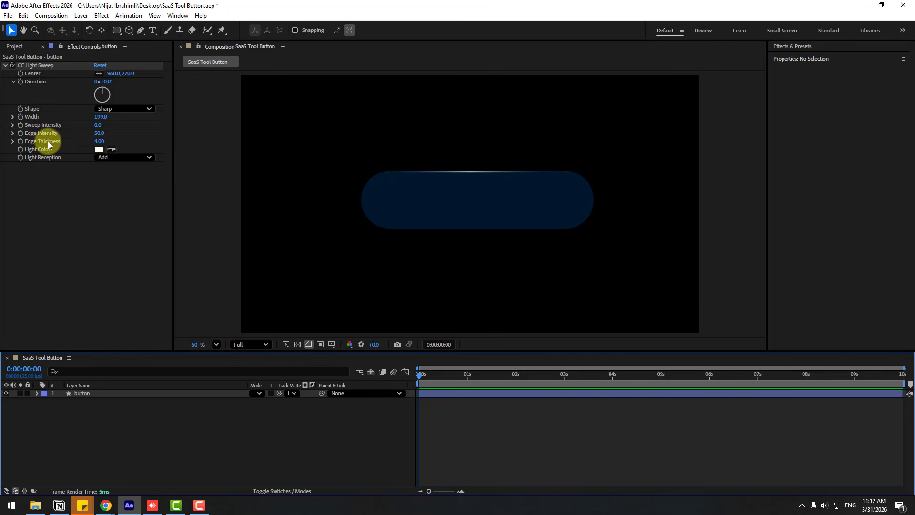
- Set the light sweep's edge intensity to 246 and edge thickness to 2
left_click_drag(94, 135, 192, 134)
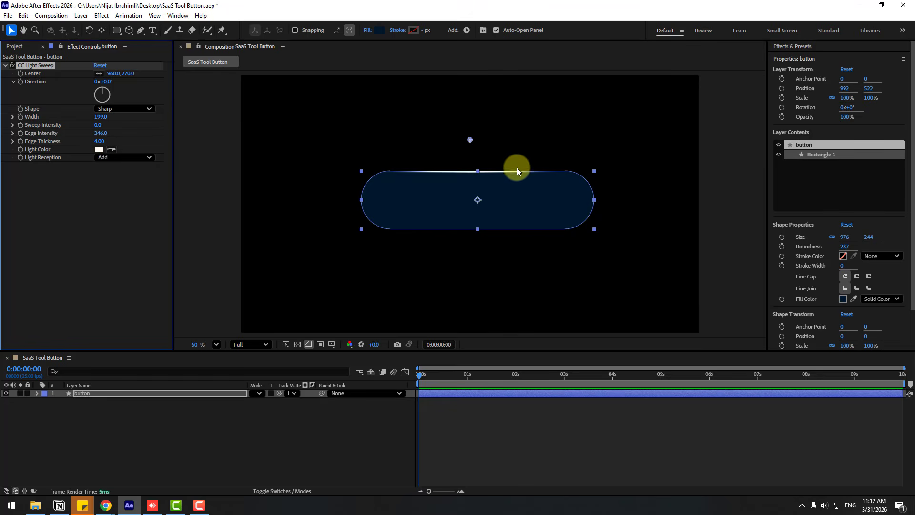
scroll(514, 171, "up", 3)
scroll(514, 171, "up", 1)
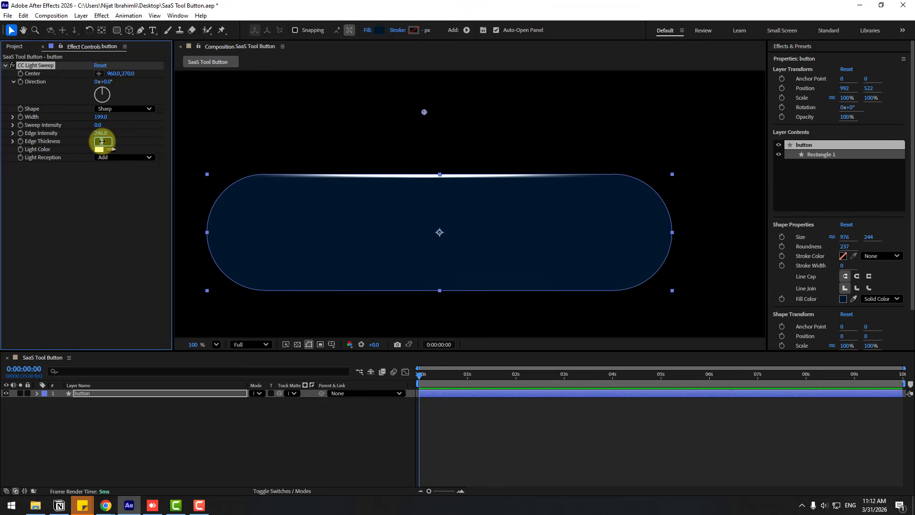
left_click_drag(102, 142, 98, 142)
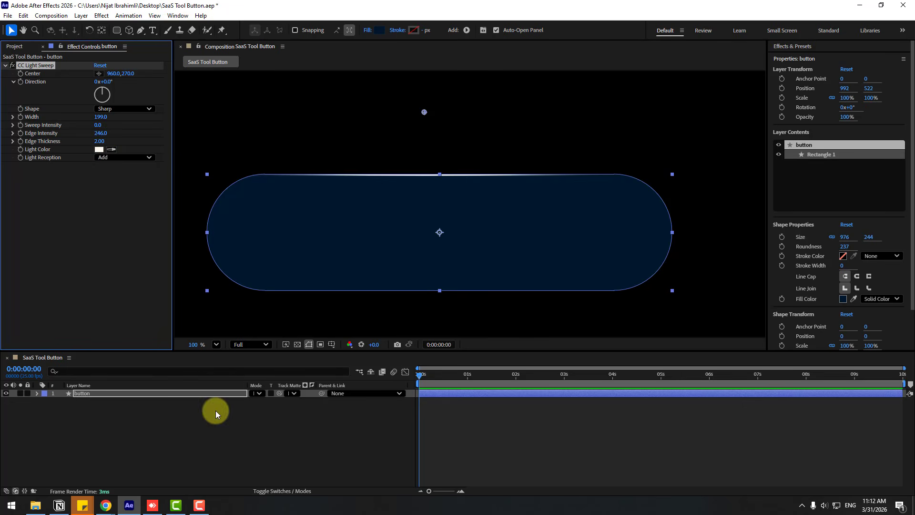
- Change the light sweep's light color to cyan 1DC7EB
left_click(98, 150)
left_click_drag(438, 448, 436, 428)
left_click(408, 374)
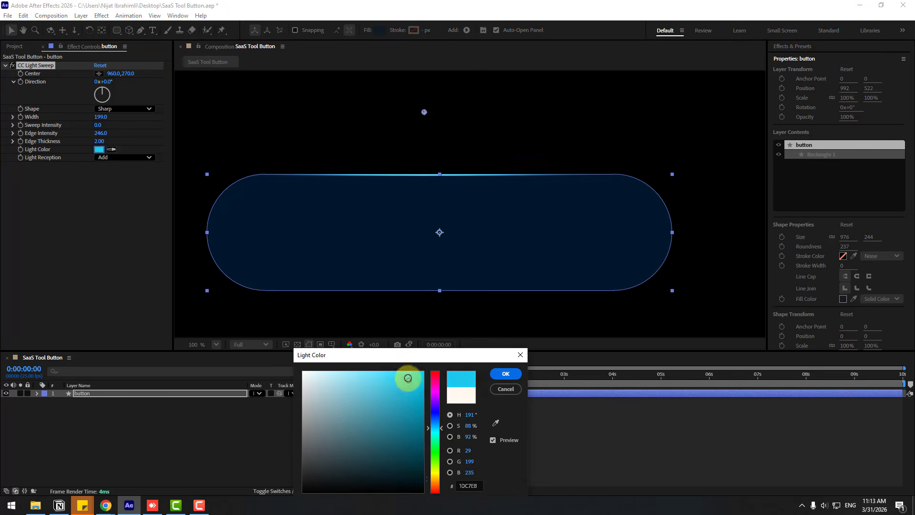
left_click(492, 377)
left_click(301, 437)
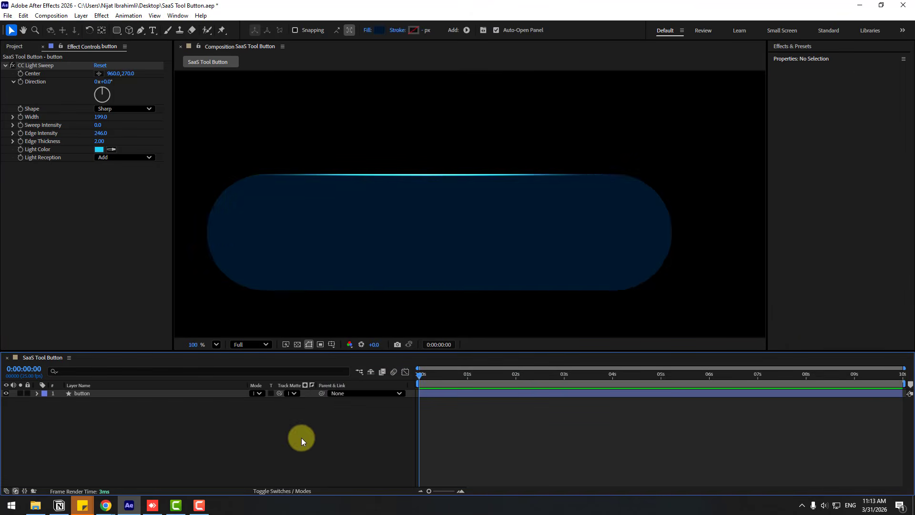
- Set the light sweep's shape to Smooth
scroll(333, 264, "down", 1)
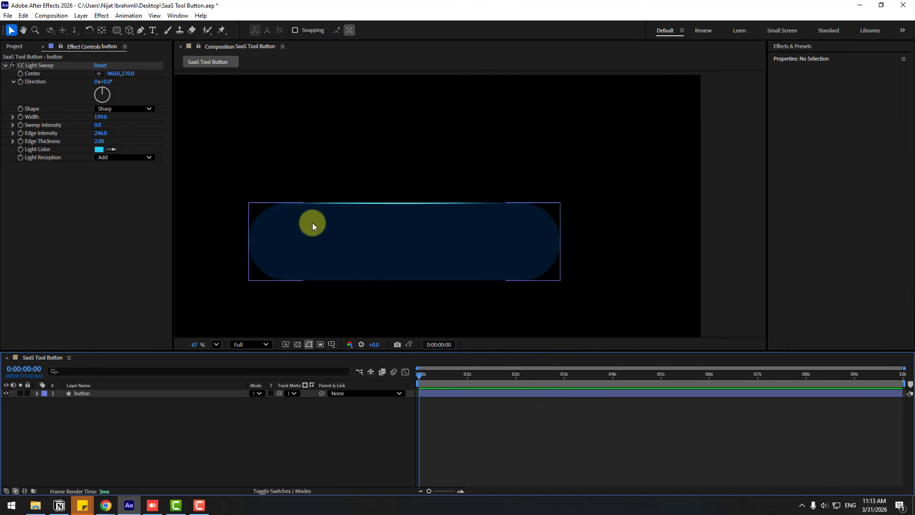
left_click(118, 111)
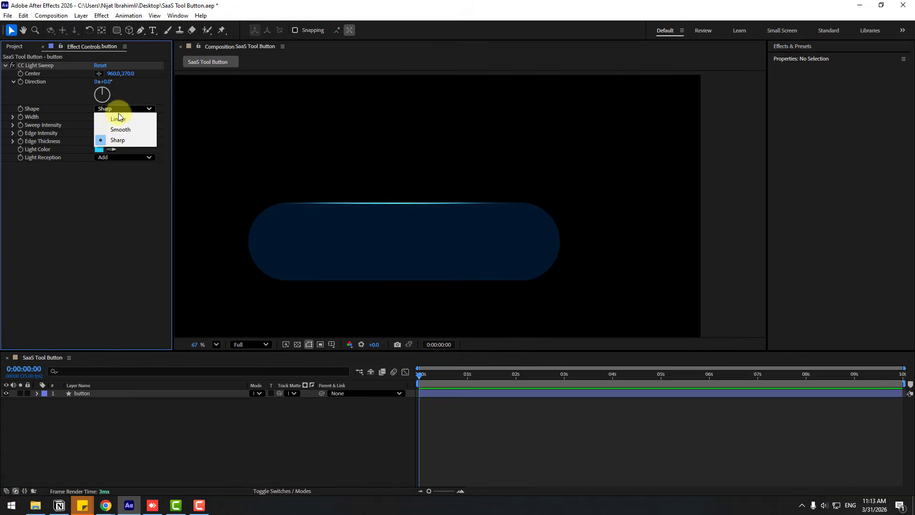
left_click(116, 127)
left_click(226, 451)
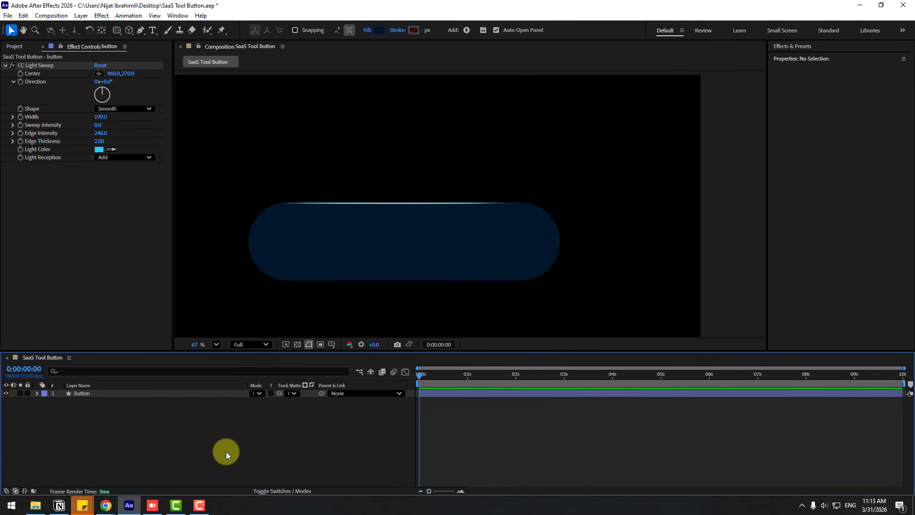
left_click_drag(225, 294, 261, 270)
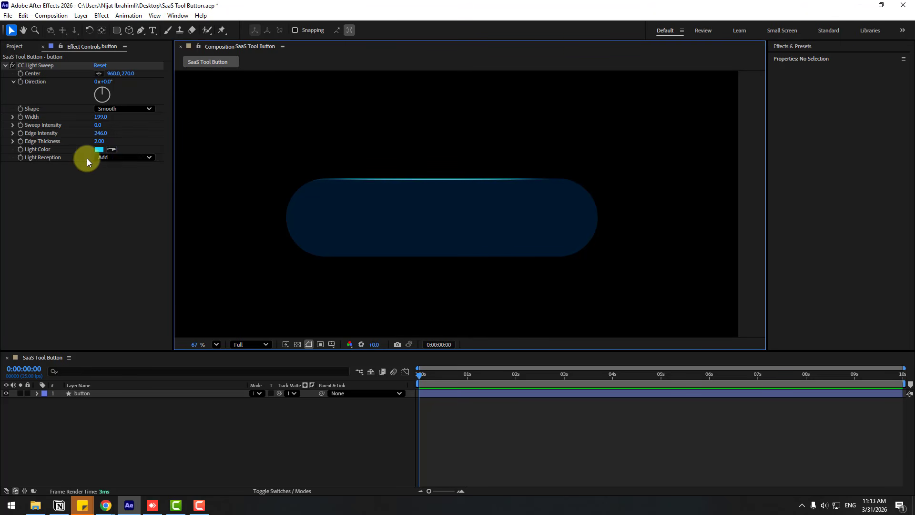
- Try the Cutout light reception while rotating the sweep direction, undo the rotation and return the light reception to Add
left_click(126, 158)
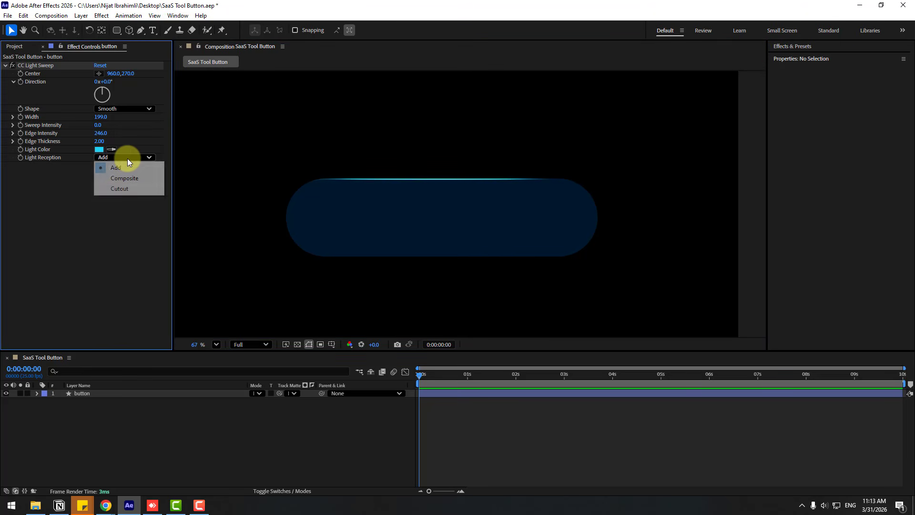
left_click(119, 190)
left_click_drag(109, 85, 352, 88)
key("ctrl+z")
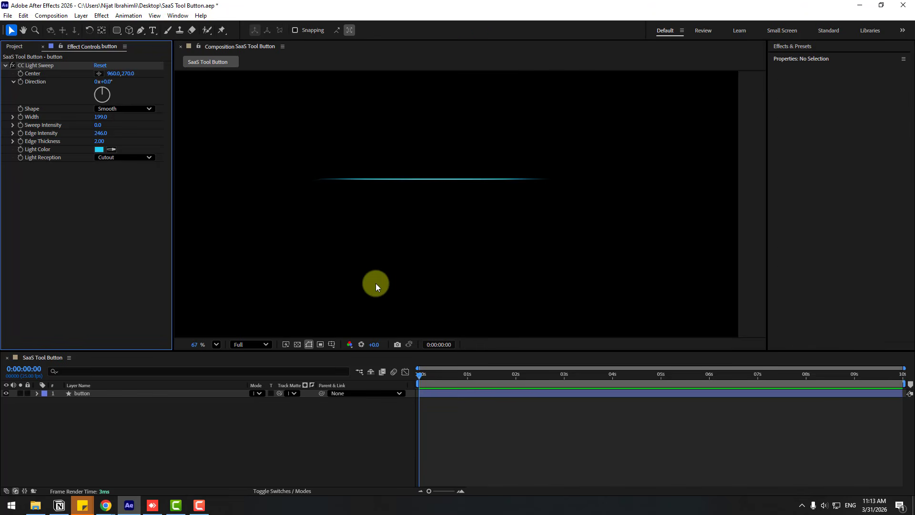
left_click(125, 157)
left_click(119, 165)
left_click(201, 461)
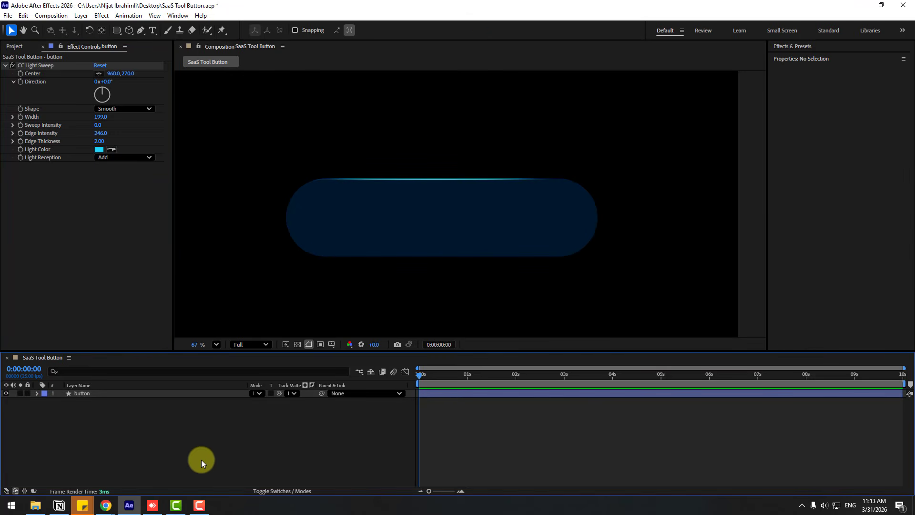
- Apply the Glow effect to the button layer, with a glow threshold of 27.1% and a glow radius of 19
left_click(793, 46)
type("swe")
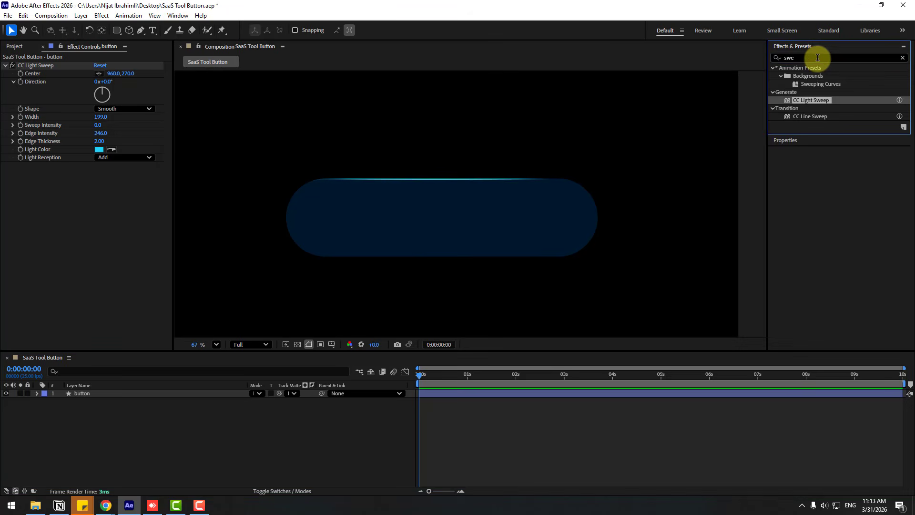
type("glow")
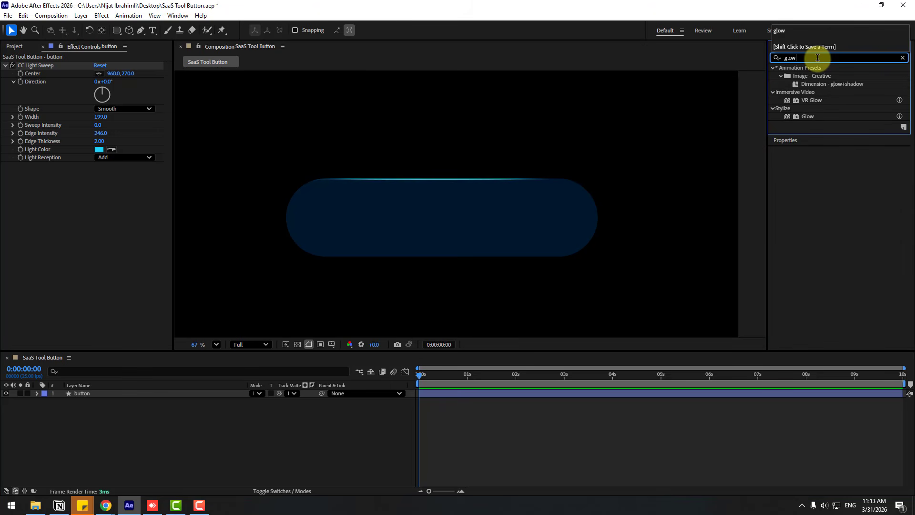
left_click_drag(808, 116, 86, 395)
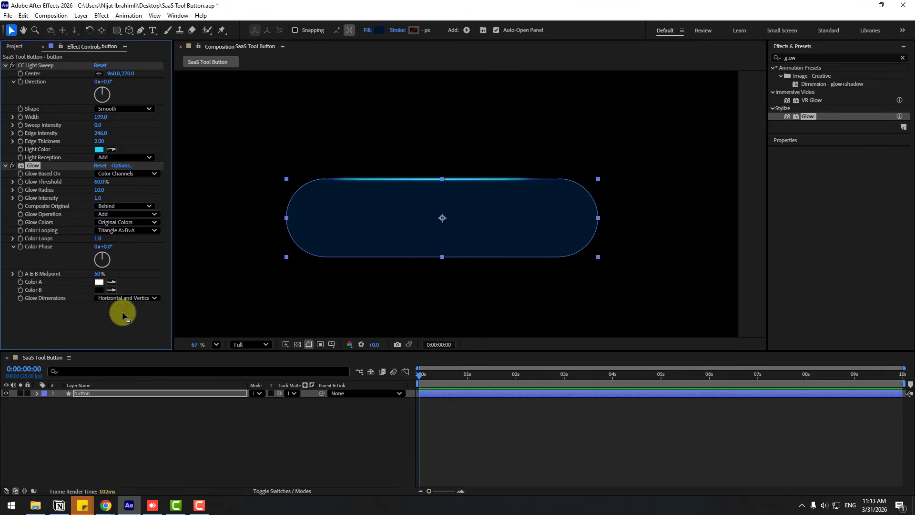
left_click_drag(96, 191, 63, 188)
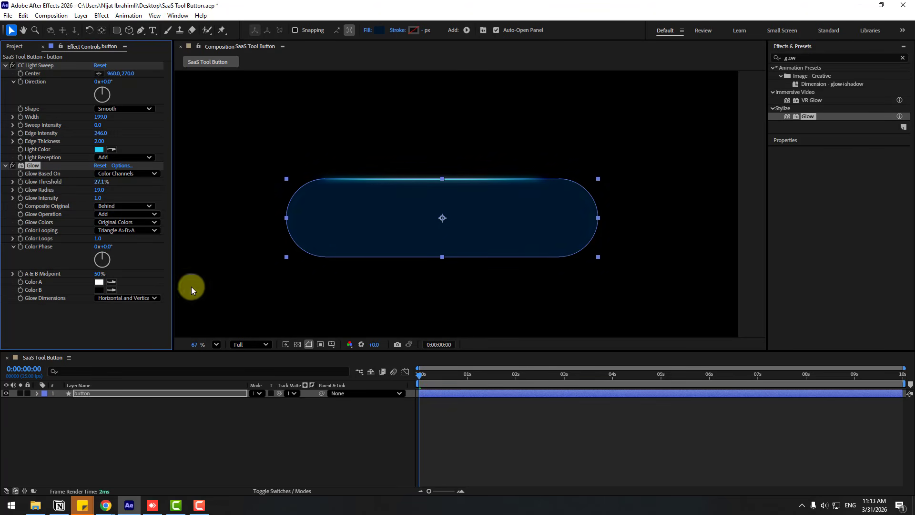
left_click(224, 418)
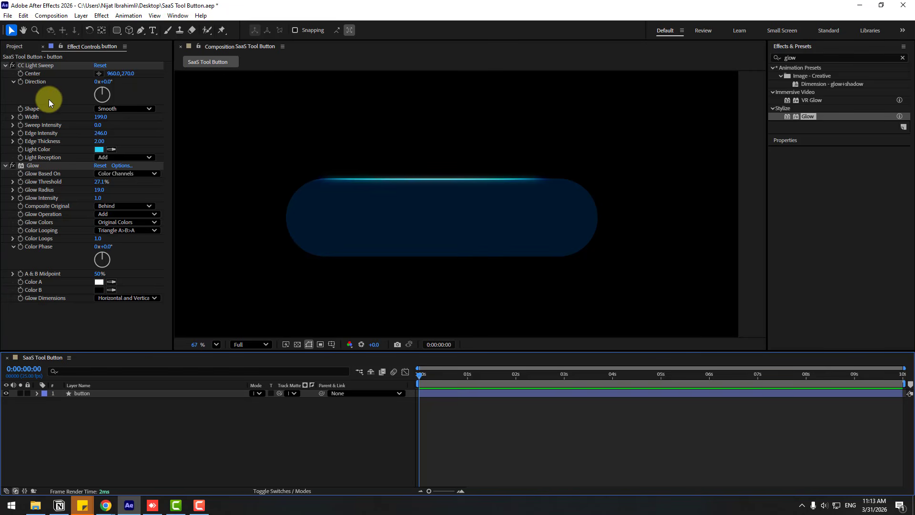
- Add the expression time*15 to the CC Light Sweep direction and play back the animation
left_click(20, 82, "alt")
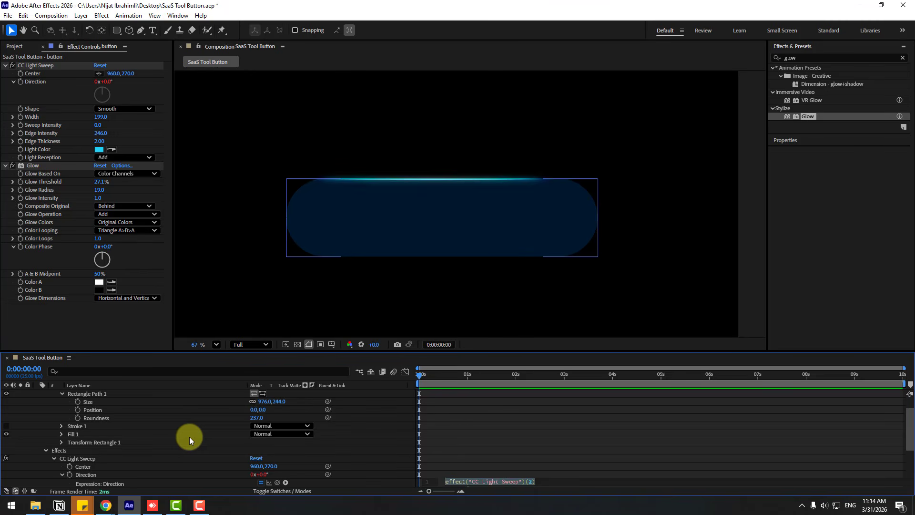
type("time*15")
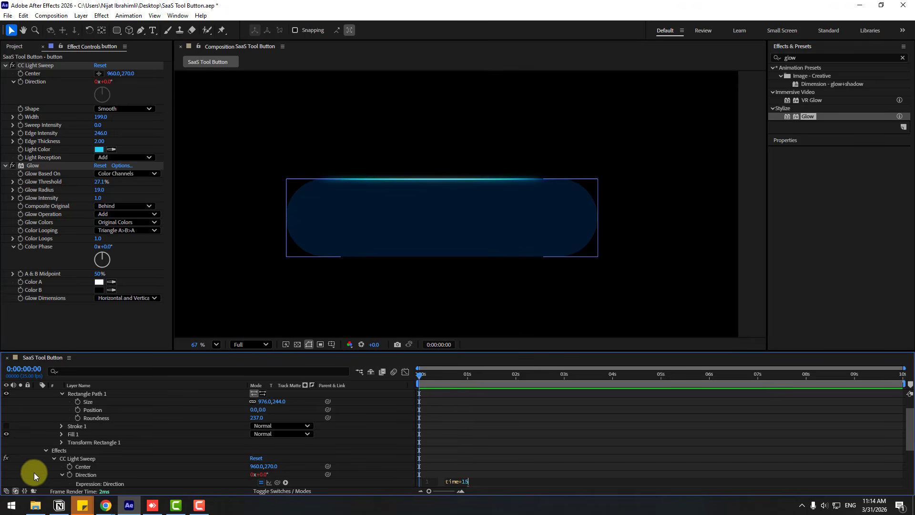
key("KP_Enter")
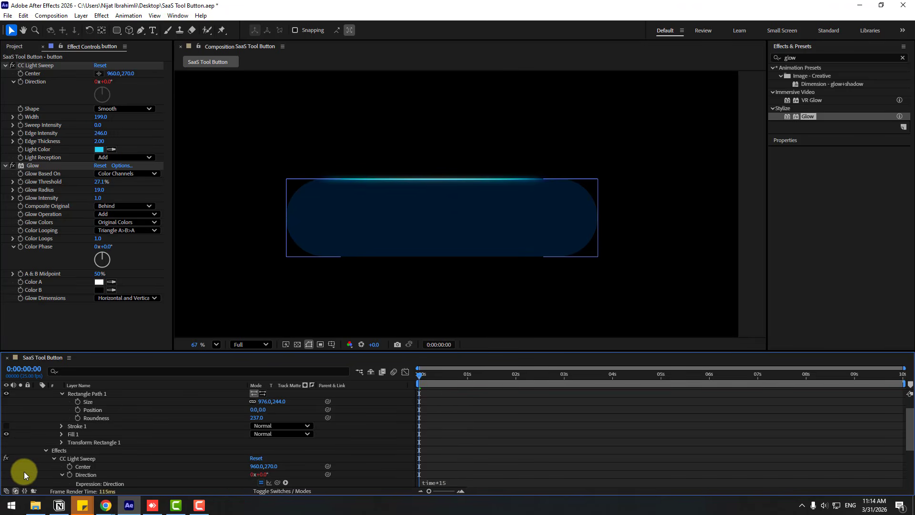
key("space")
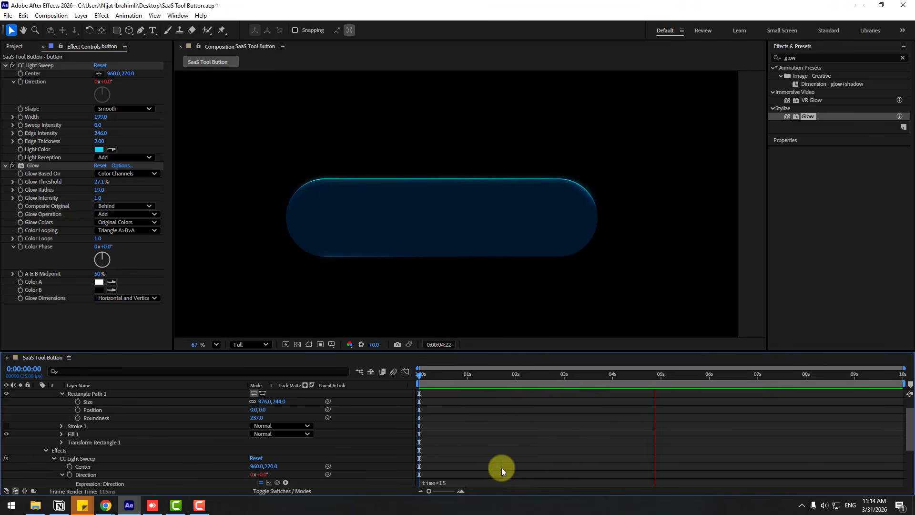
- Change the CC Light Sweep direction expression to time*60 and play back the animation
left_click(460, 375)
left_click(458, 482)
left_click(478, 482)
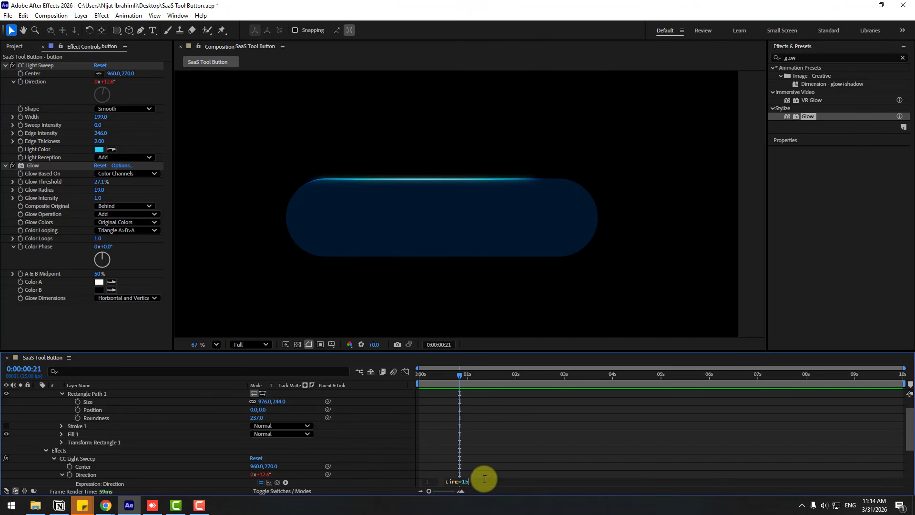
key("BackSpace")
key("BackSpace")
type("60")
left_click(38, 470)
key("space")
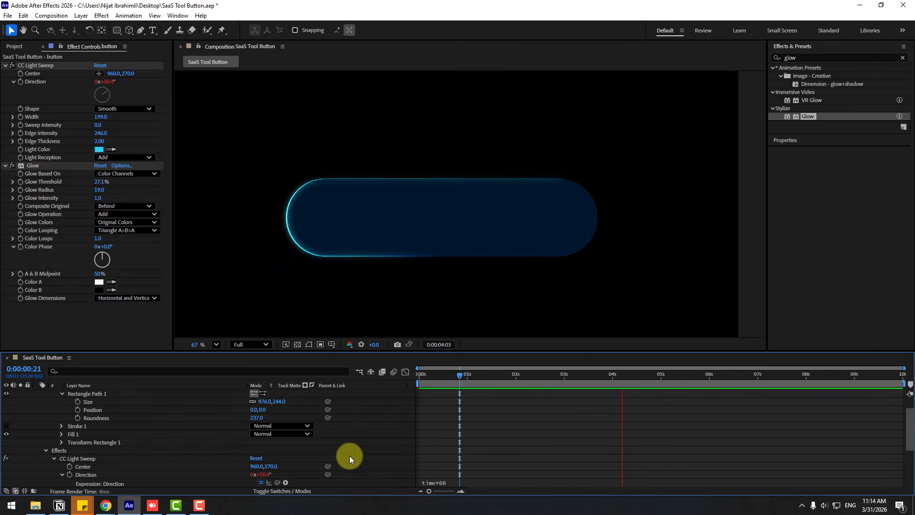
- Stop the playback near the start of the timeline and widen the light sweep to 251
left_click_drag(454, 380, 442, 376)
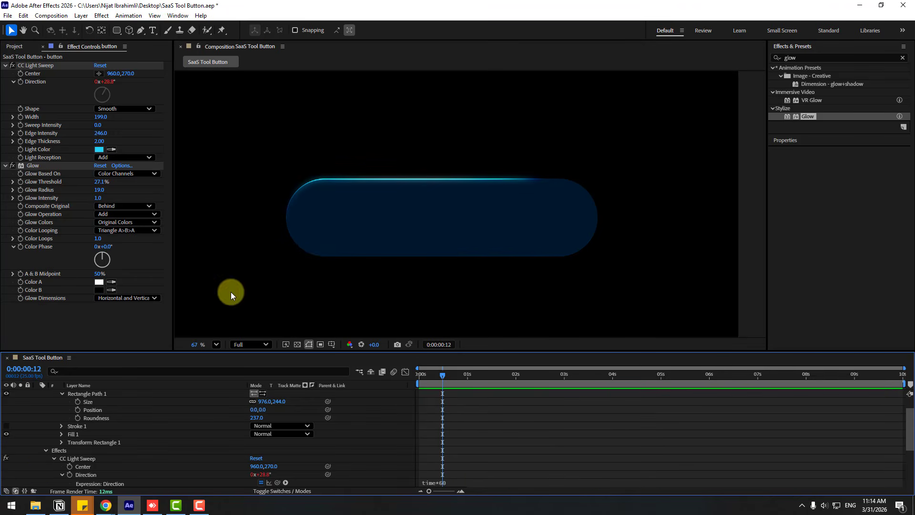
left_click_drag(101, 116, 125, 117)
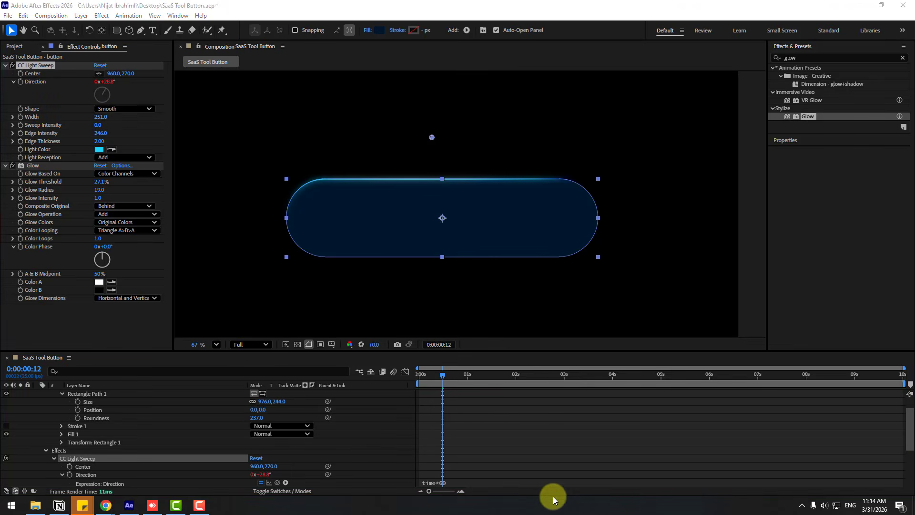
left_click(542, 471)
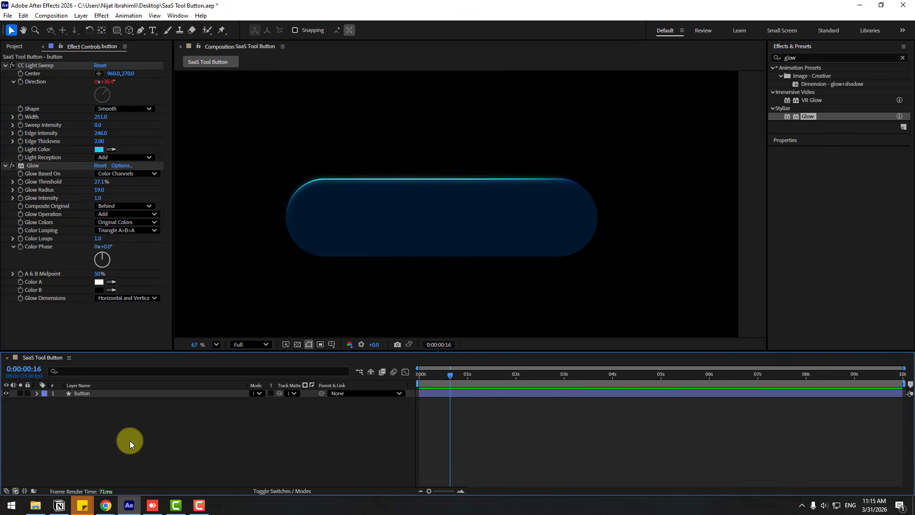
- Create a black 1920 × 1080 px solid named BG and place it beneath the button layer
right_click(129, 441)
mouse_move(172, 325)
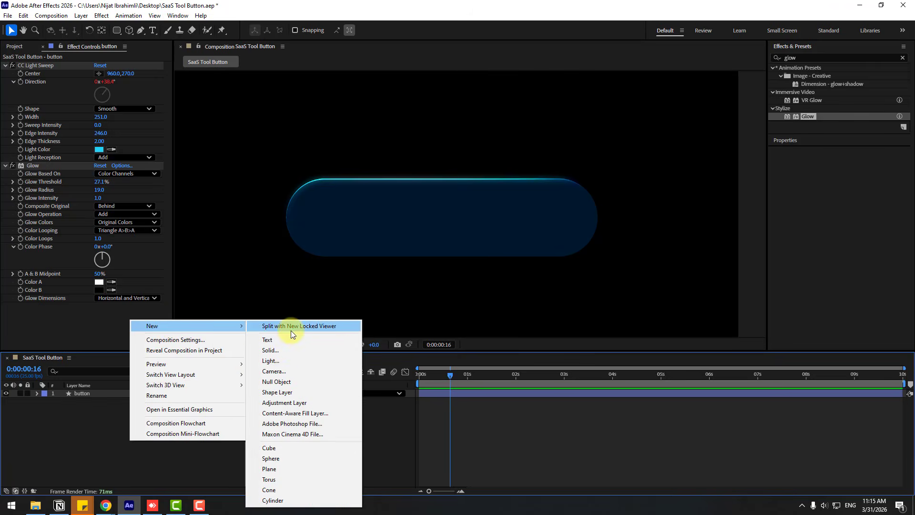
left_click(275, 351)
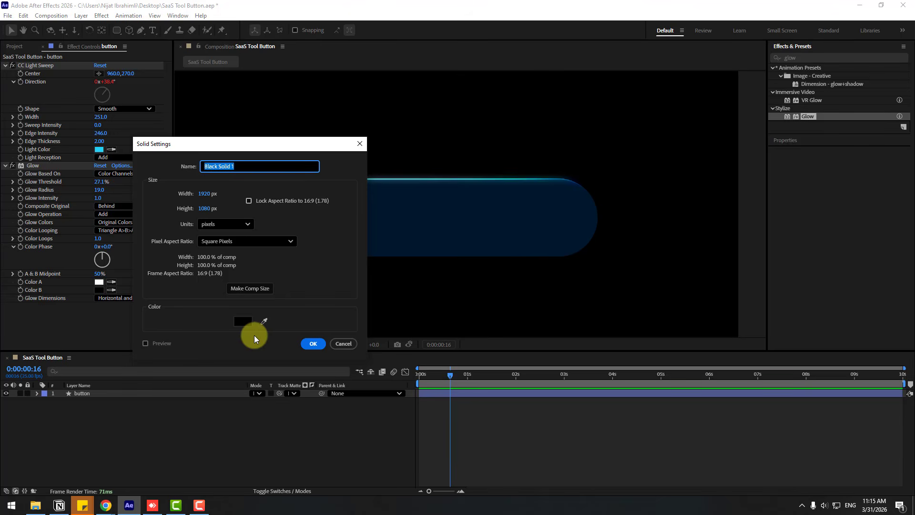
type("BG")
left_click(314, 343)
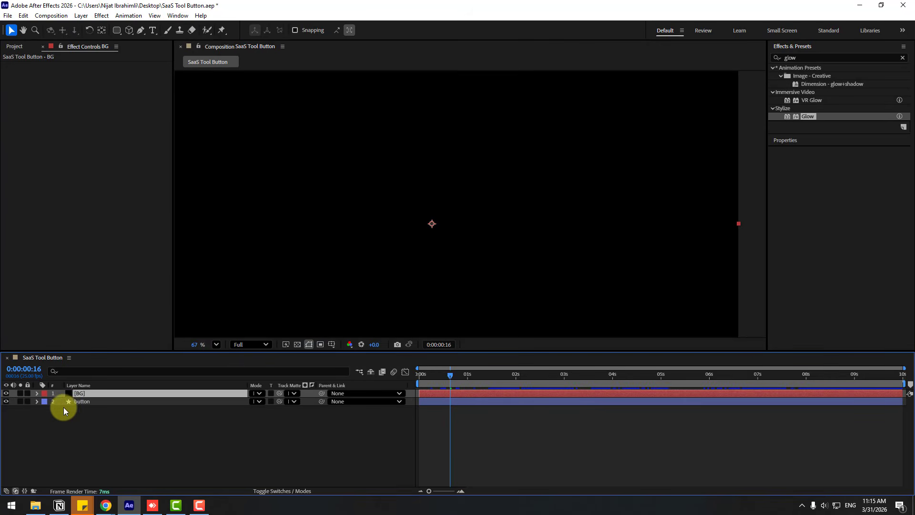
left_click_drag(79, 393, 83, 416)
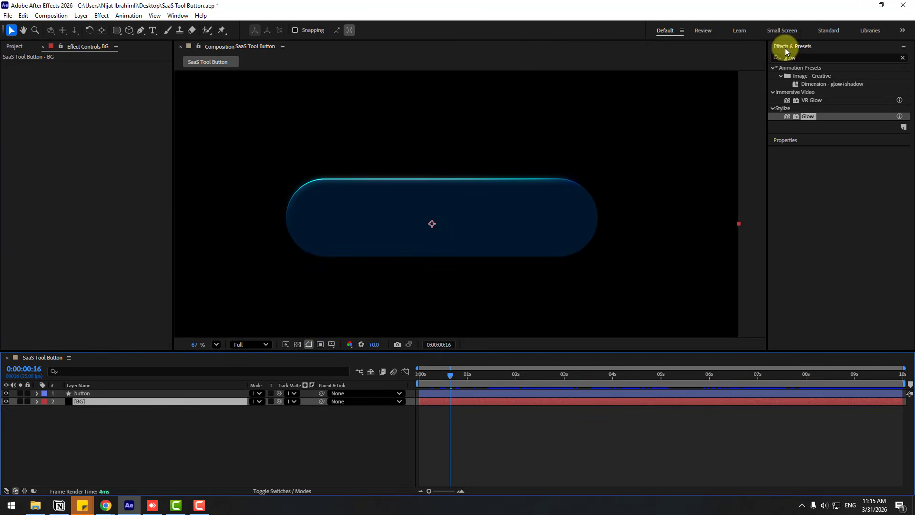
- Apply the Gradient Ramp effect to the BG layer
left_click(802, 57)
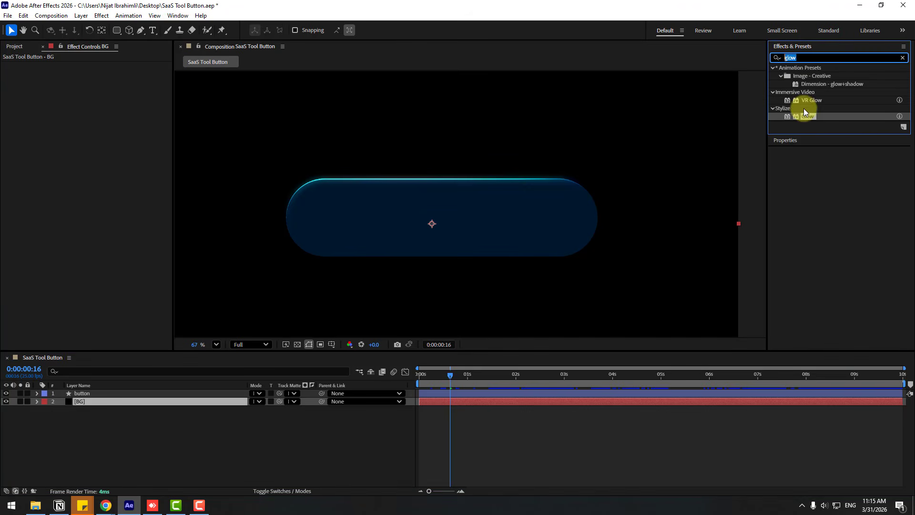
type("grad")
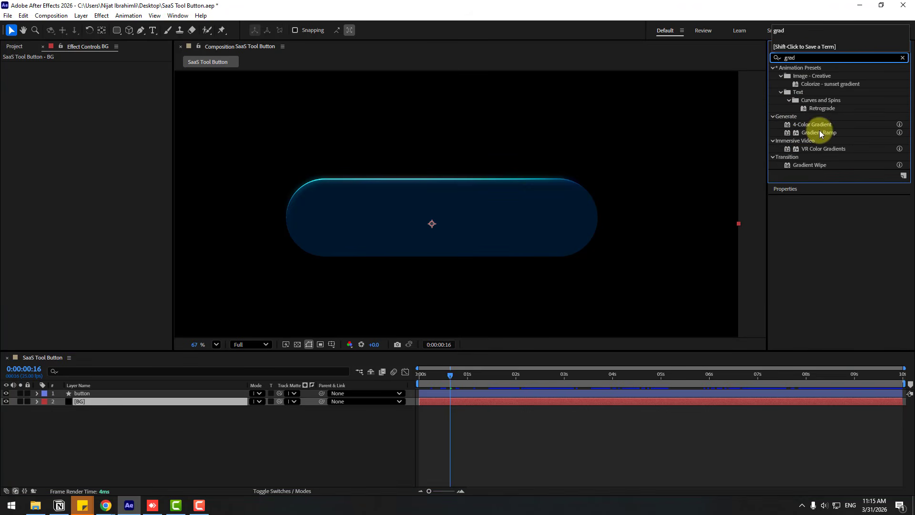
left_click_drag(817, 132, 82, 404)
scroll(279, 191, "down", 3)
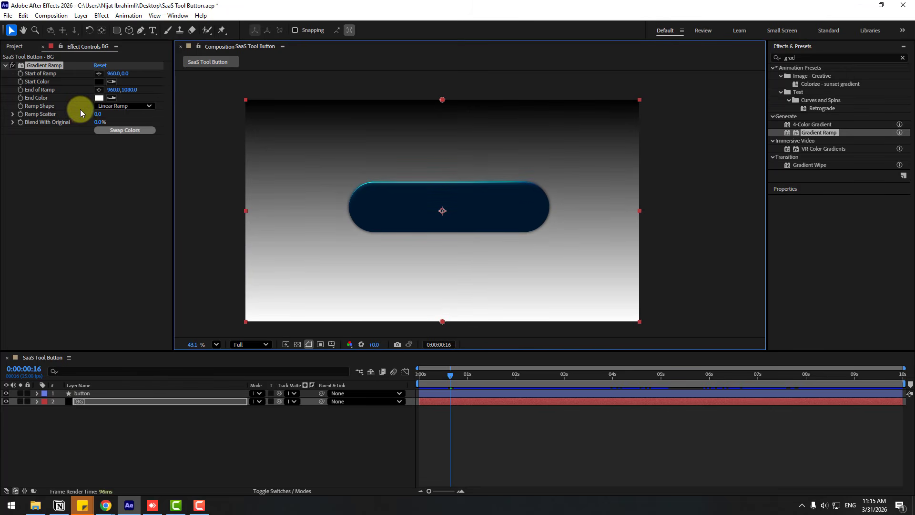
- Set the gradient's start color to a near-black navy and its end color to a dark blue
left_click(99, 82)
left_click_drag(434, 433, 433, 422)
left_click_drag(414, 454, 422, 482)
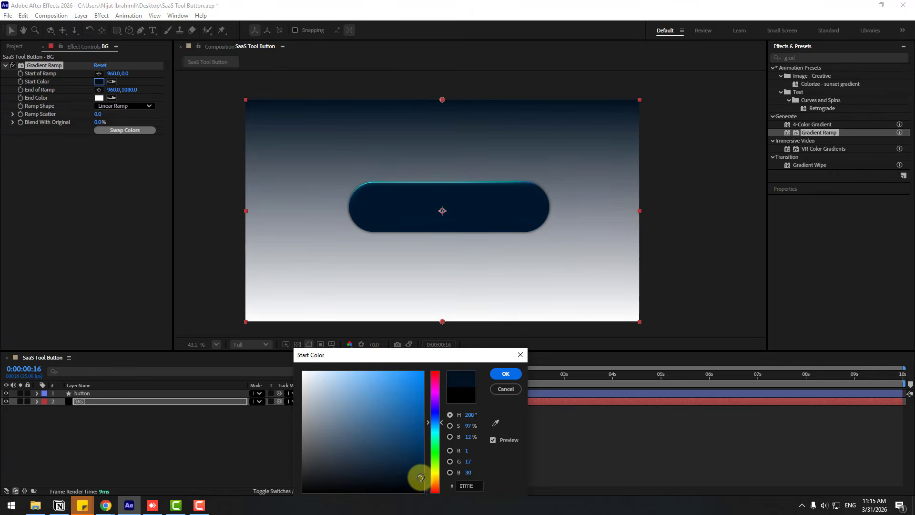
left_click(504, 374)
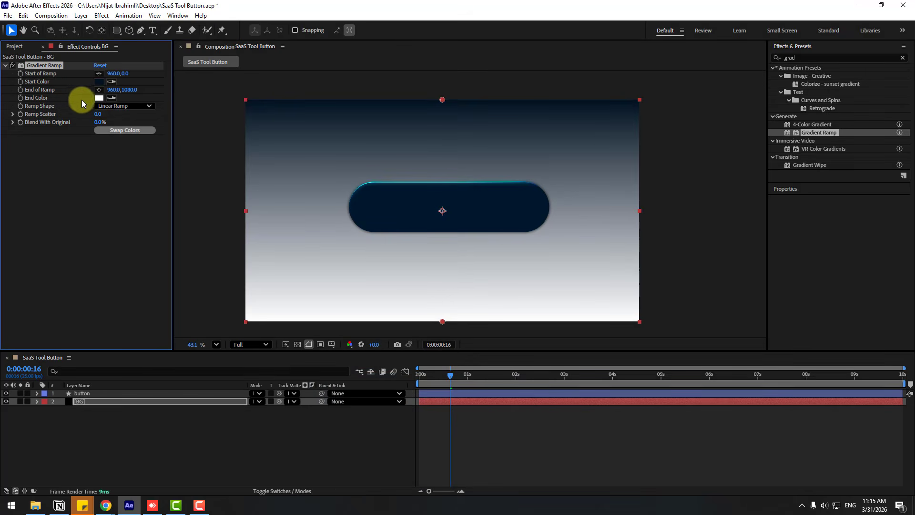
left_click(99, 99)
left_click_drag(433, 431, 434, 423)
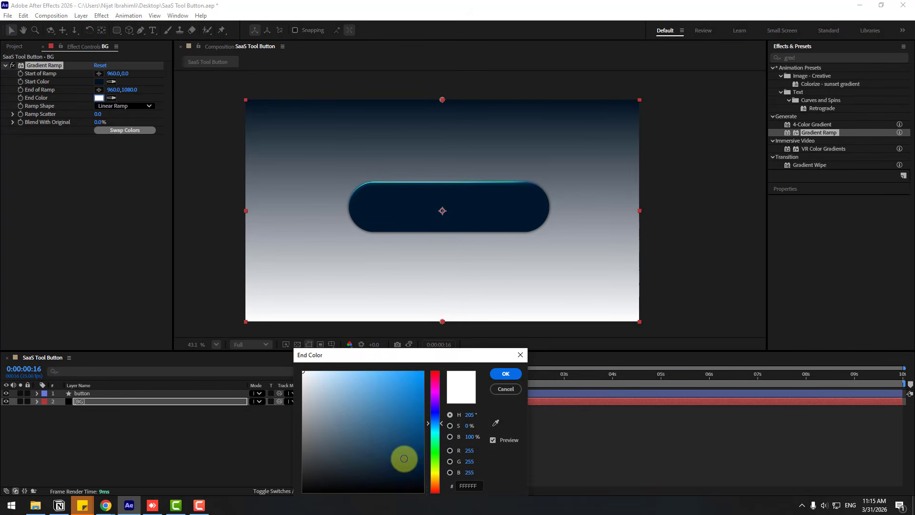
mouse_move(403, 460)
left_mouse_down()
mouse_move(415, 472)
mouse_move(423, 459)
left_mouse_up()
left_click(496, 374)
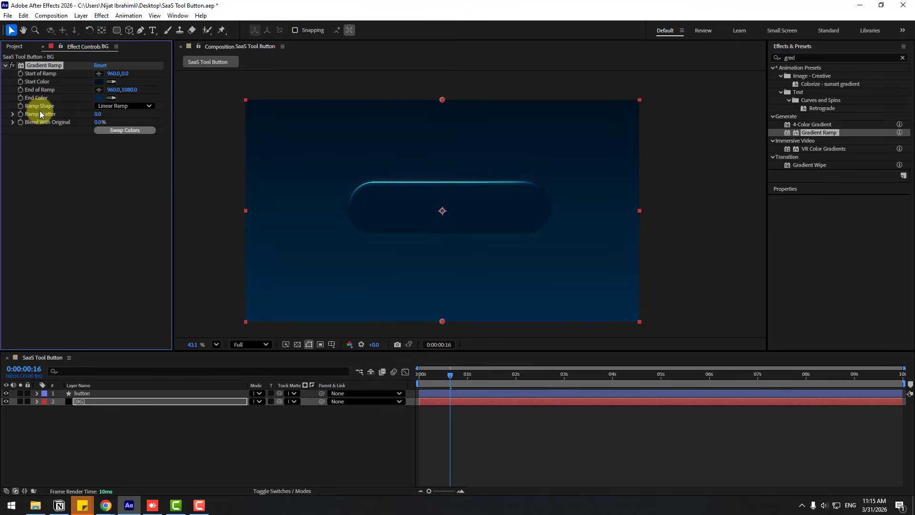
- Make the gradient a Radial Ramp with swapped colors, starting at about 941.4, 528.1 and ending at about 957.3, 1287.0
left_click(107, 106)
left_click(136, 127)
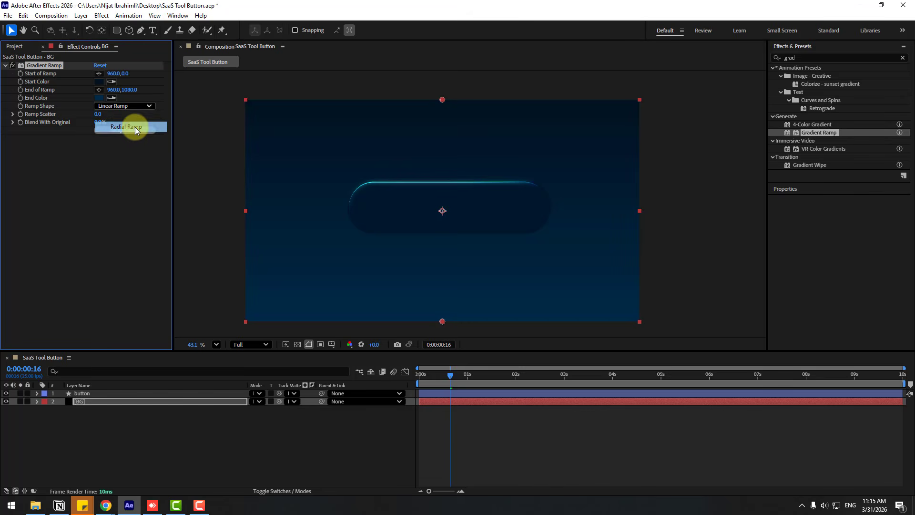
scroll(422, 241, "down", 1)
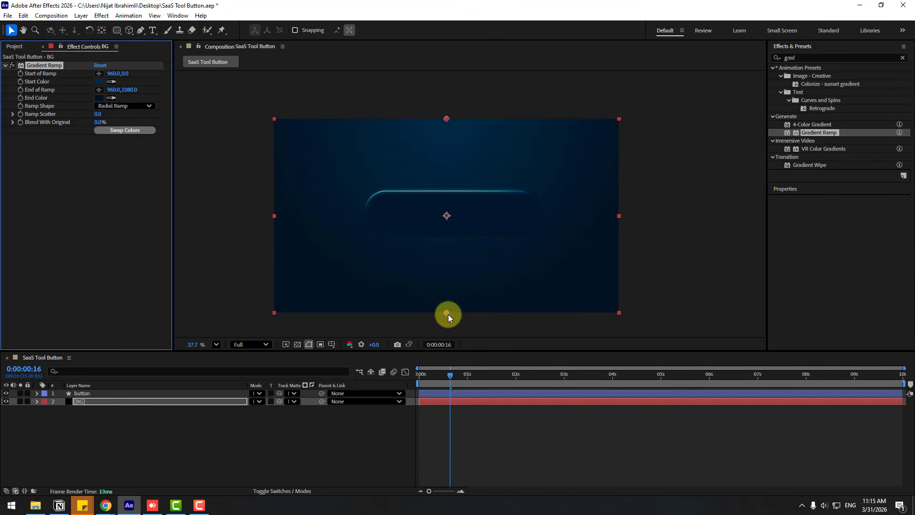
left_click_drag(448, 315, 448, 343)
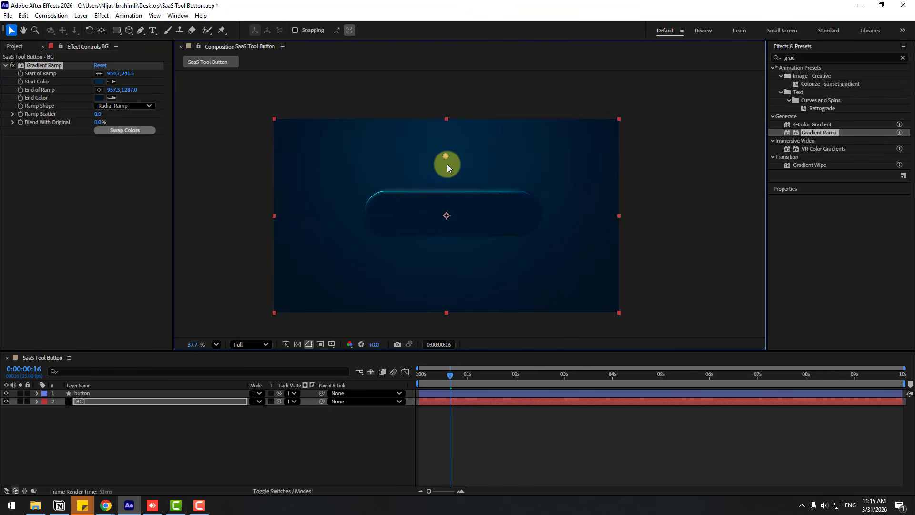
scroll(445, 213, "up", 4)
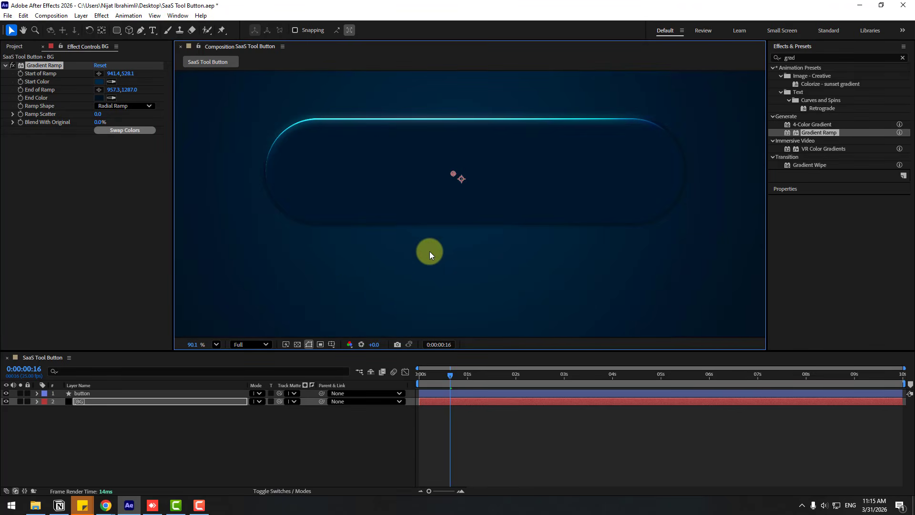
- Set the Ramp Scatter of the background gradient to 100
left_click(99, 116)
key("Return")
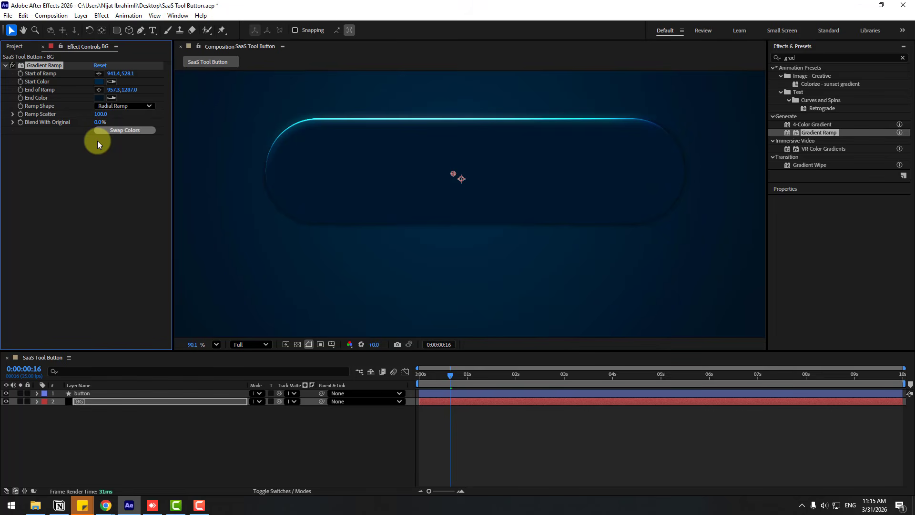
scroll(379, 236, "down", 3)
scroll(358, 253, "up", 1)
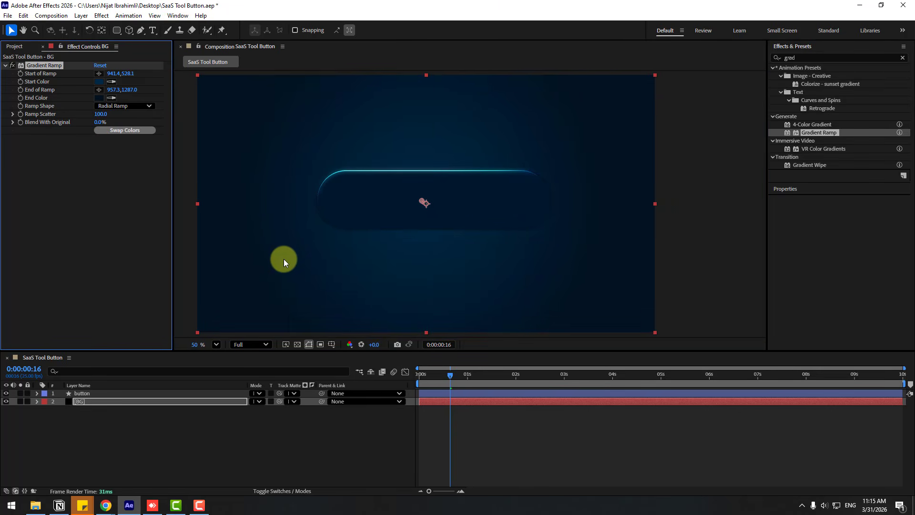
left_click_drag(282, 259, 305, 260)
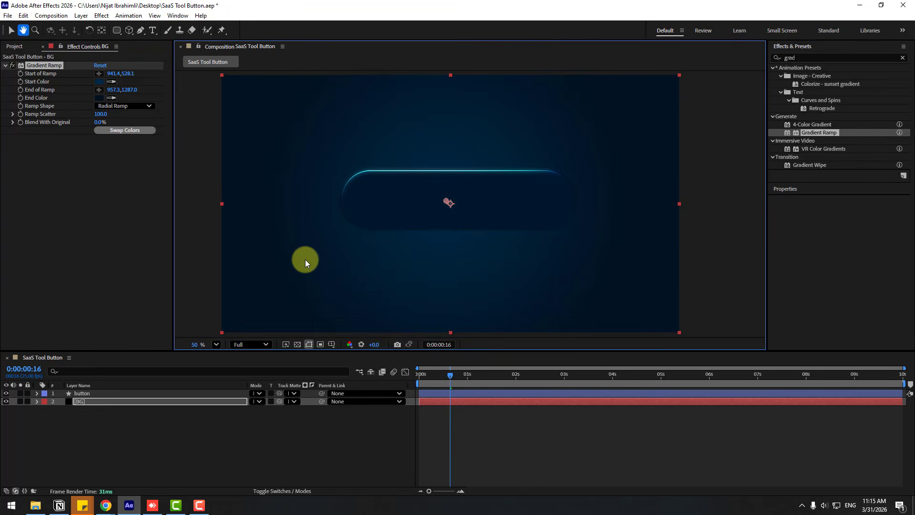
- Set the gradient's start color to a brighter blue, about 003961, and its end color to dark navy 001424
left_click(101, 82)
left_click_drag(422, 461, 428, 446)
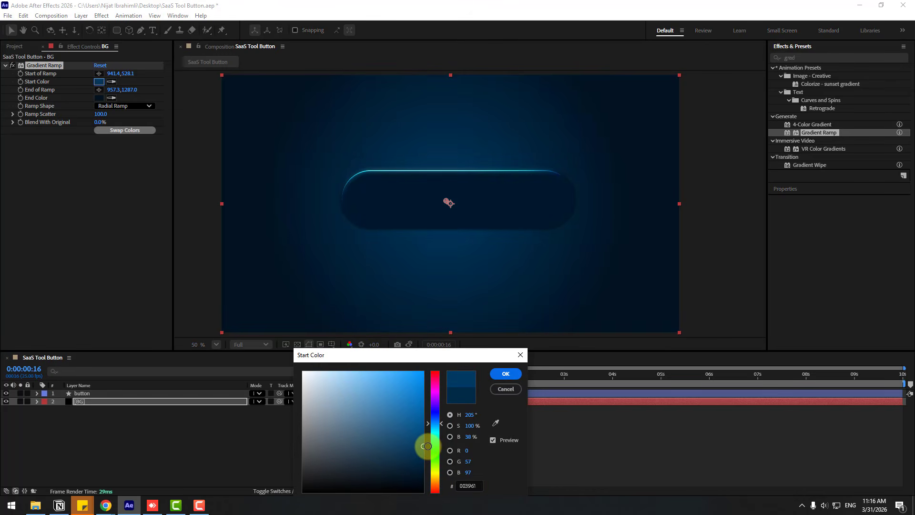
left_click(496, 375)
left_click(98, 97)
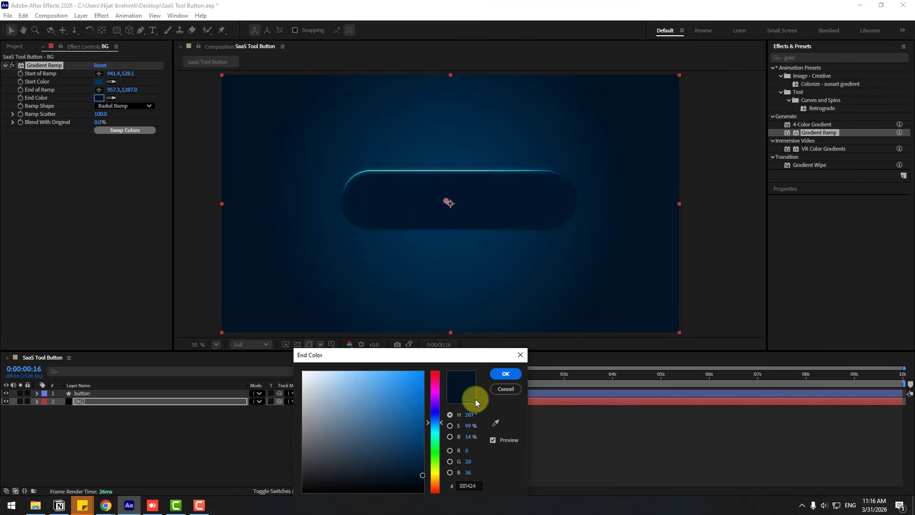
left_click(506, 374)
- Search the effects for grid, and duplicate the BG layer, naming the copy Grid
left_click(796, 57)
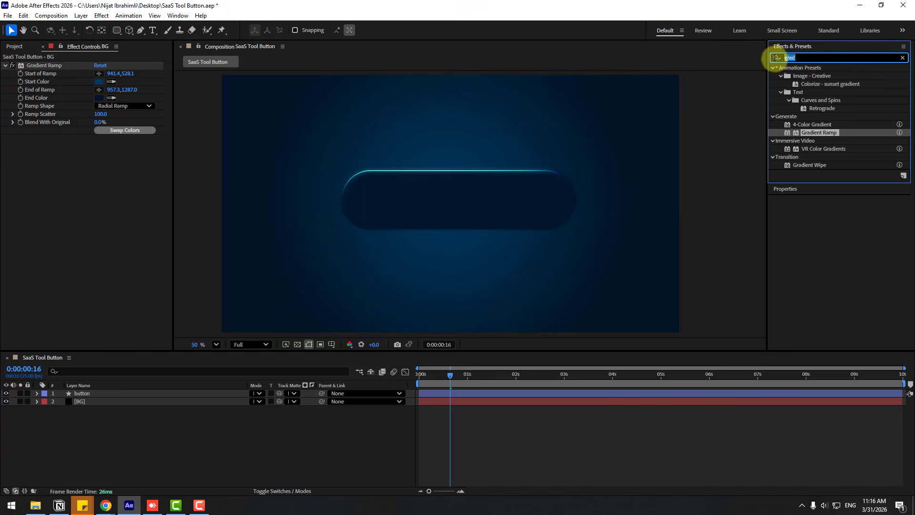
type("grid")
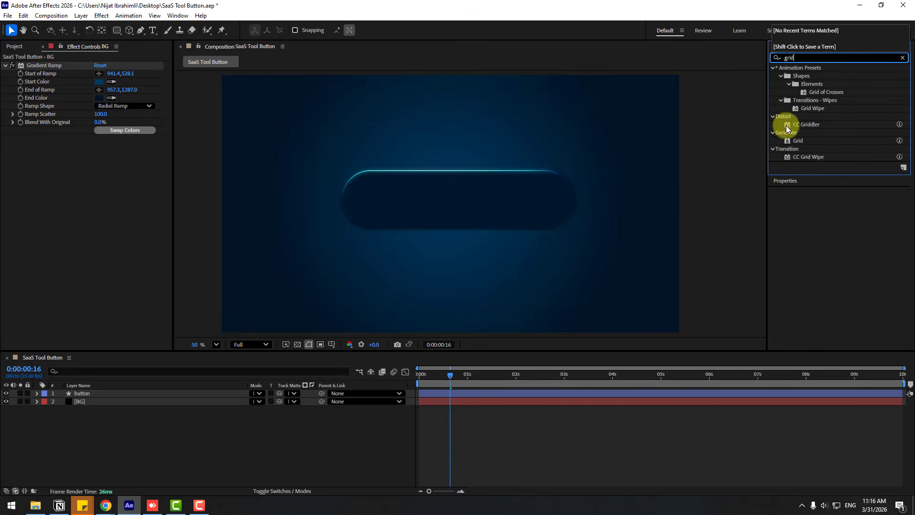
left_click(76, 405)
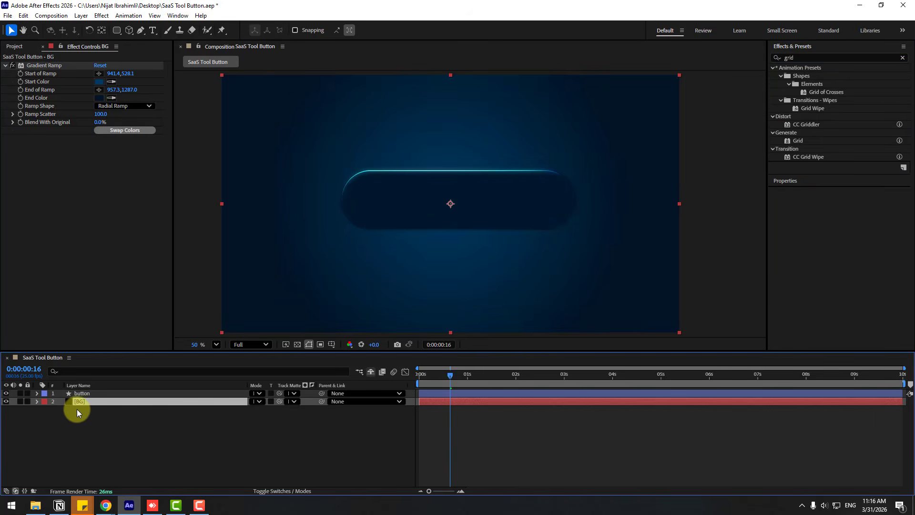
key("ctrl+d")
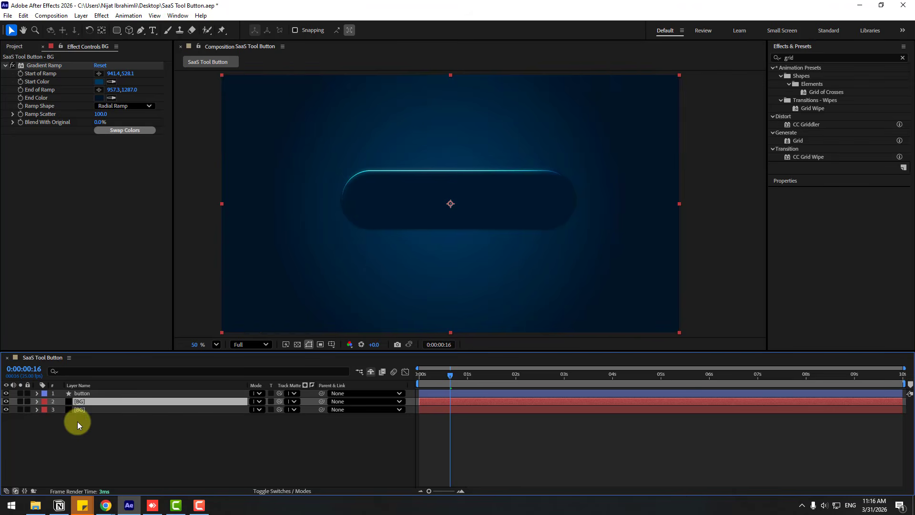
key("Return")
type("Grid")
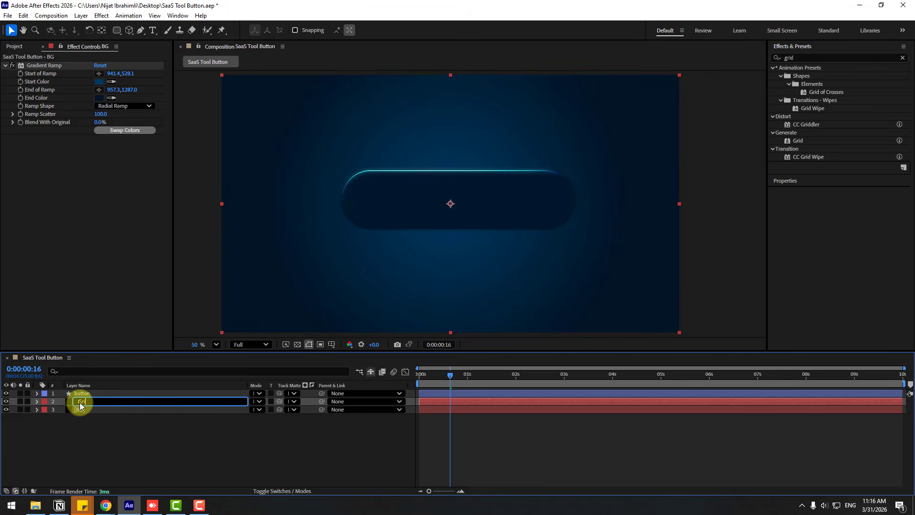
key("Return")
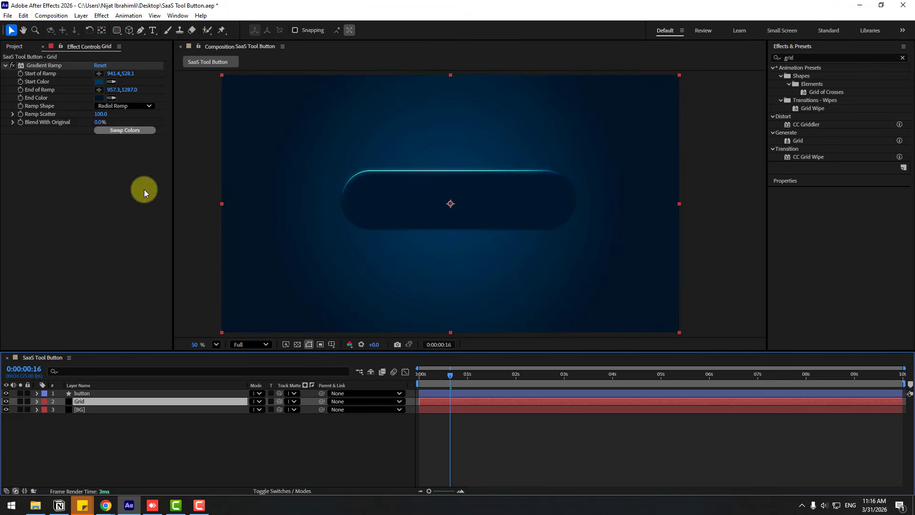
- Replace the Gradient Ramp on the Grid layer with the Grid effect
left_click(40, 65)
key("Delete")
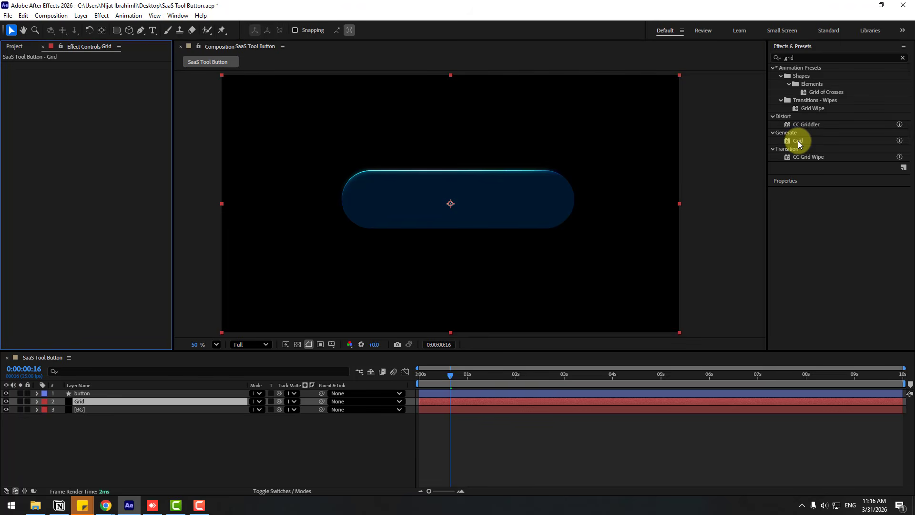
left_click_drag(798, 141, 75, 401)
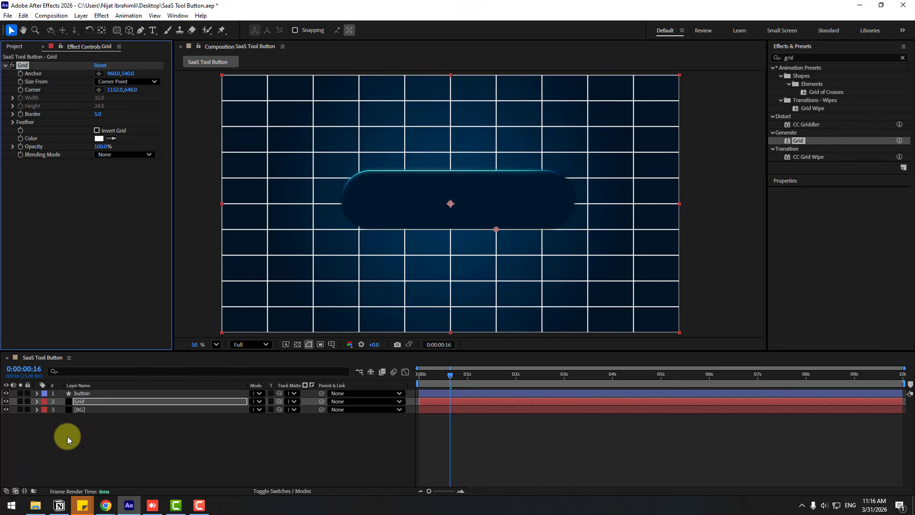
- Size the grid by Width Slider and set its cell width to about 80.9
left_click(106, 82)
left_click(110, 102)
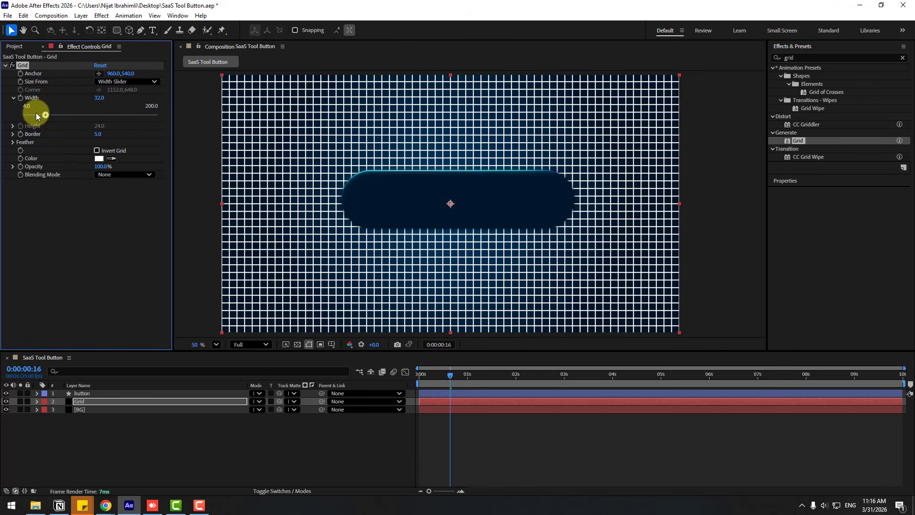
left_click_drag(45, 115, 76, 119)
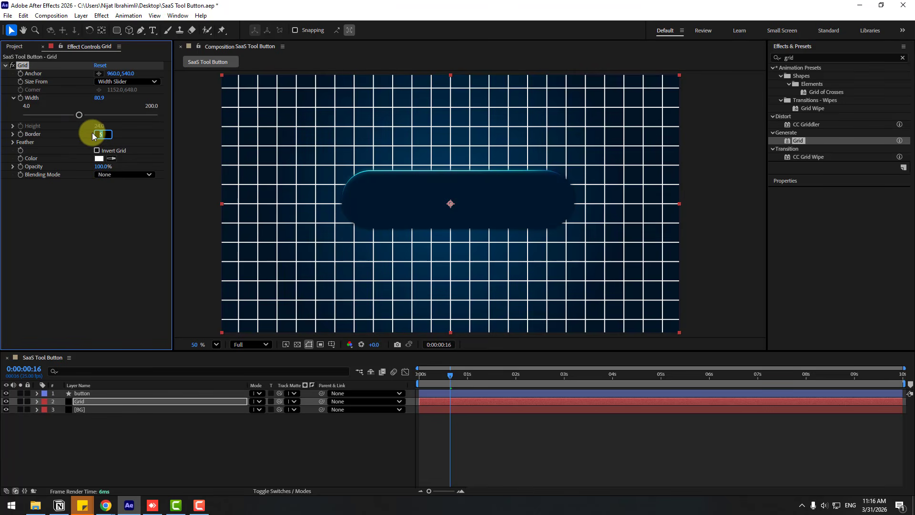
- Set the Grid effect's border to 3 and its opacity to 5%
key("Return")
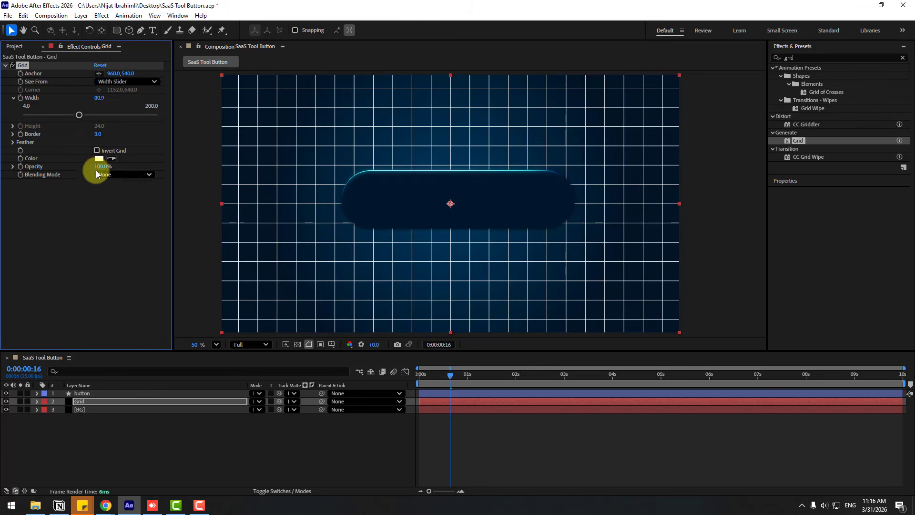
left_click_drag(96, 171, 34, 175)
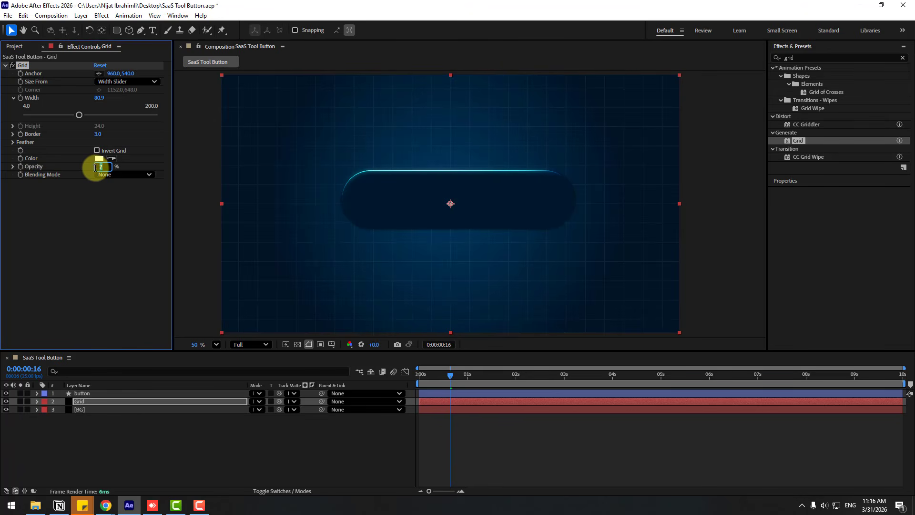
key("Return")
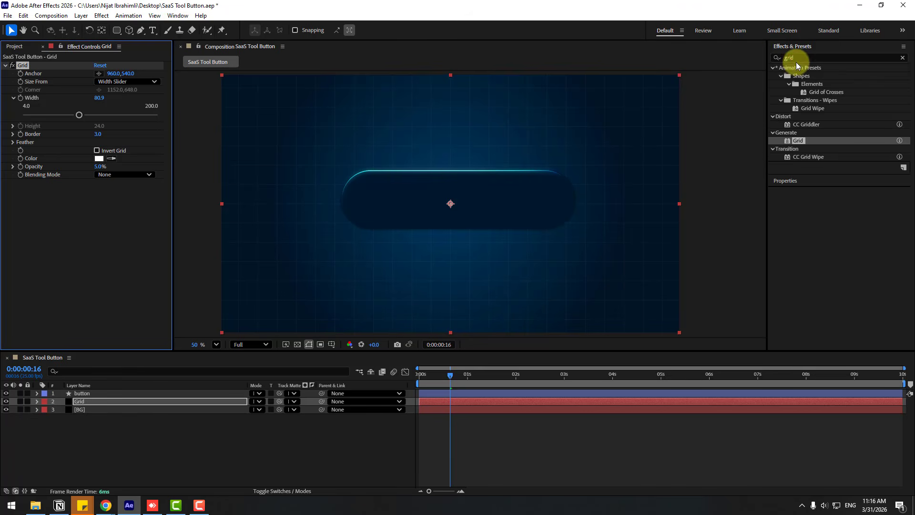
- Find the CC Lens effect, apply it to the Grid layer, and set its size to 195
left_click_drag(802, 58, 782, 58)
type("c")
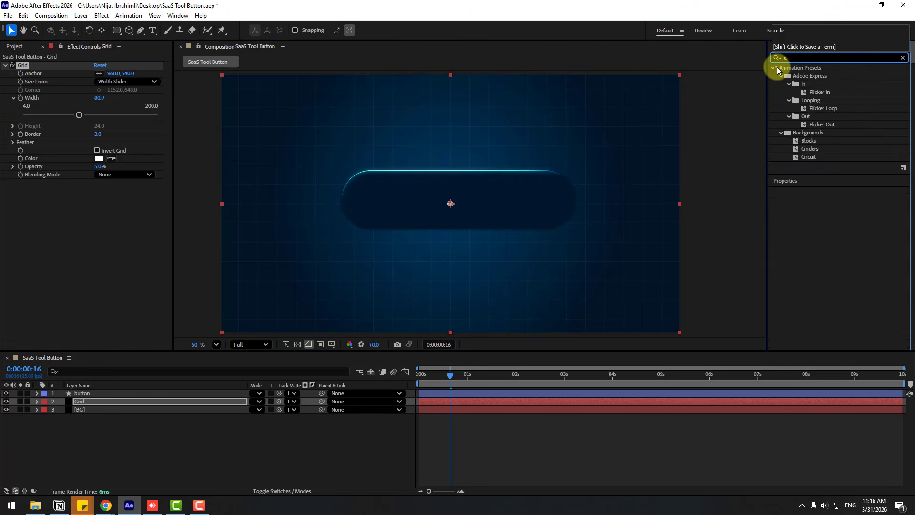
type("c le")
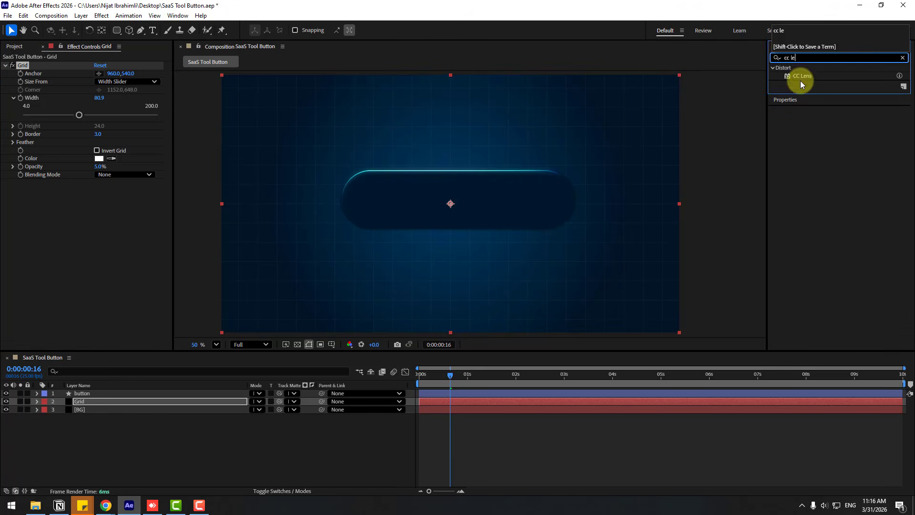
left_click_drag(803, 76, 74, 402)
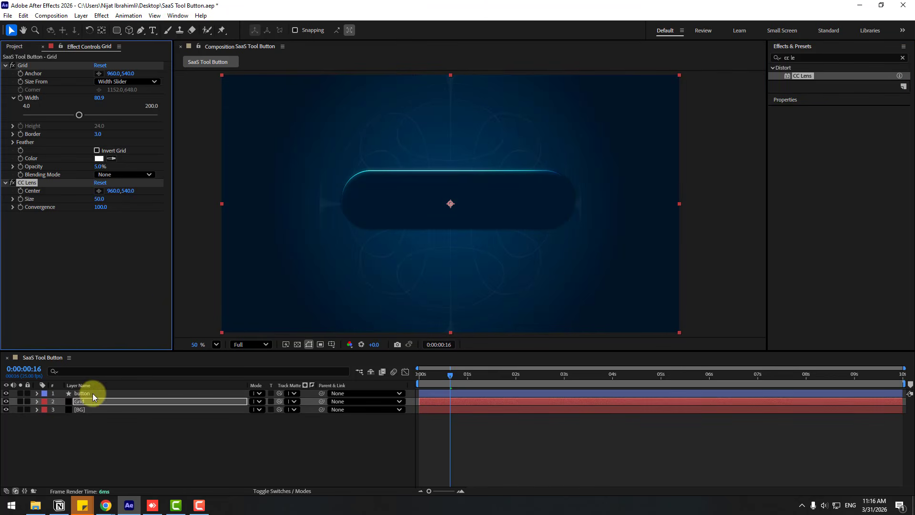
left_click_drag(97, 199, 145, 194)
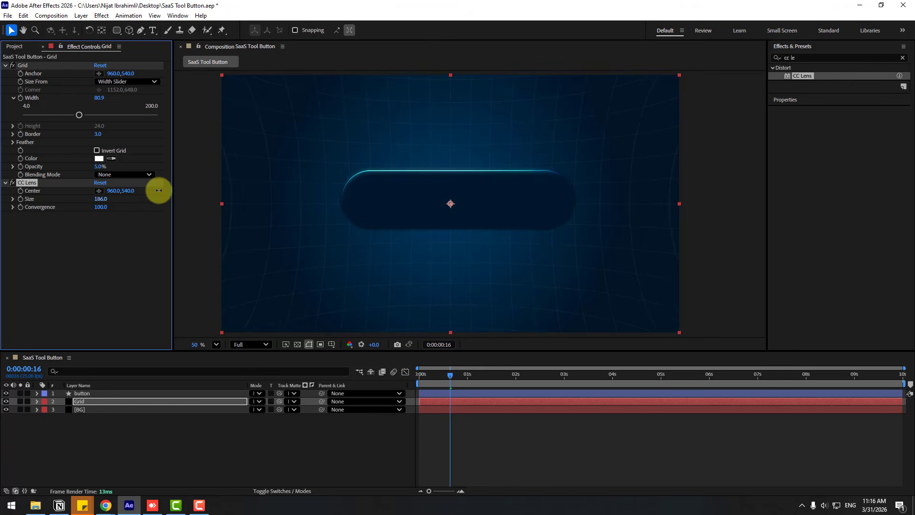
left_click_drag(162, 190, 167, 191)
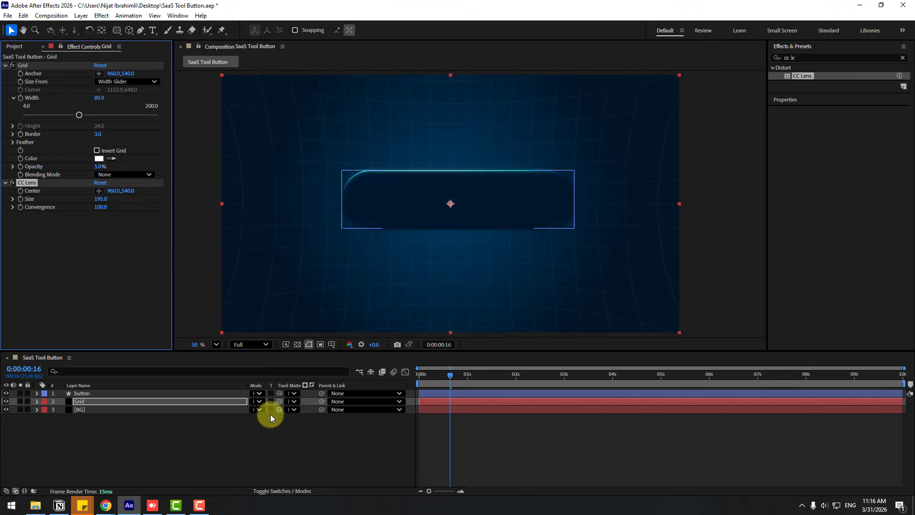
- Unlink the button rectangle's size dimensions and add a Size keyframe at 0:00:01:11
left_click(86, 394)
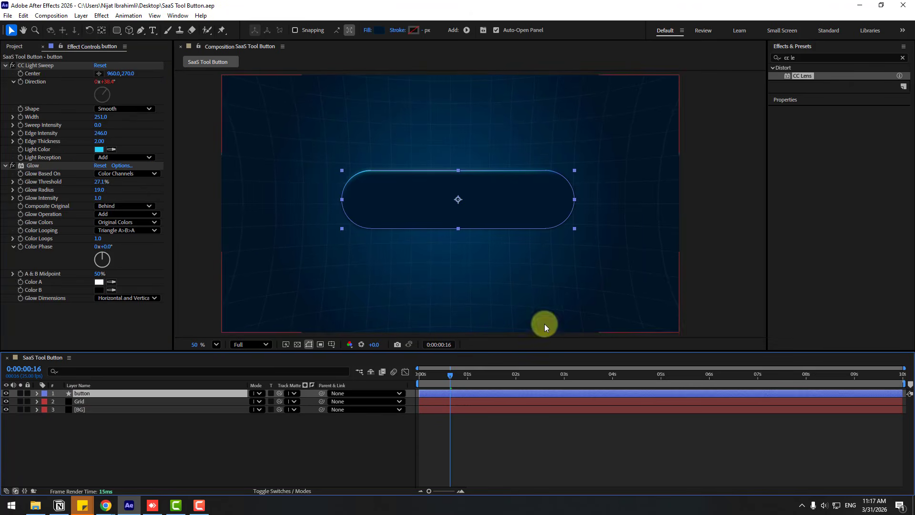
left_click(780, 101)
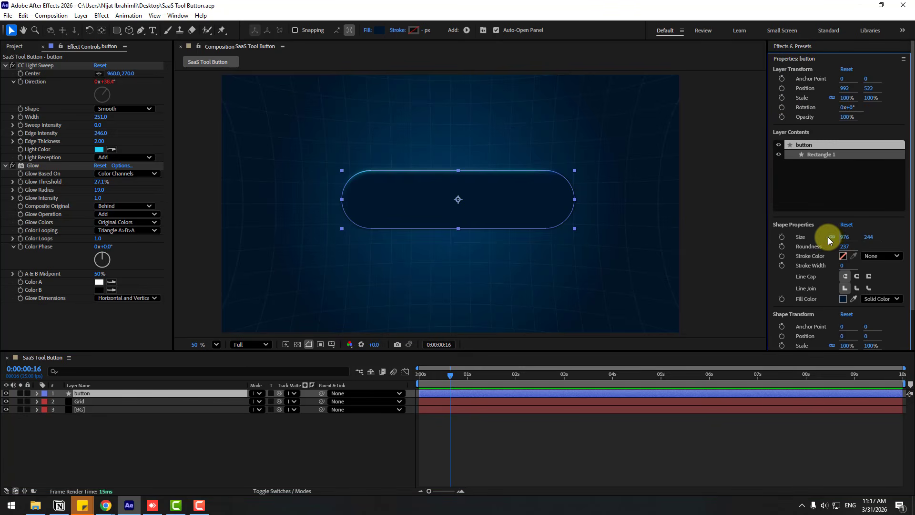
left_click(831, 236)
left_click_drag(476, 375, 488, 376)
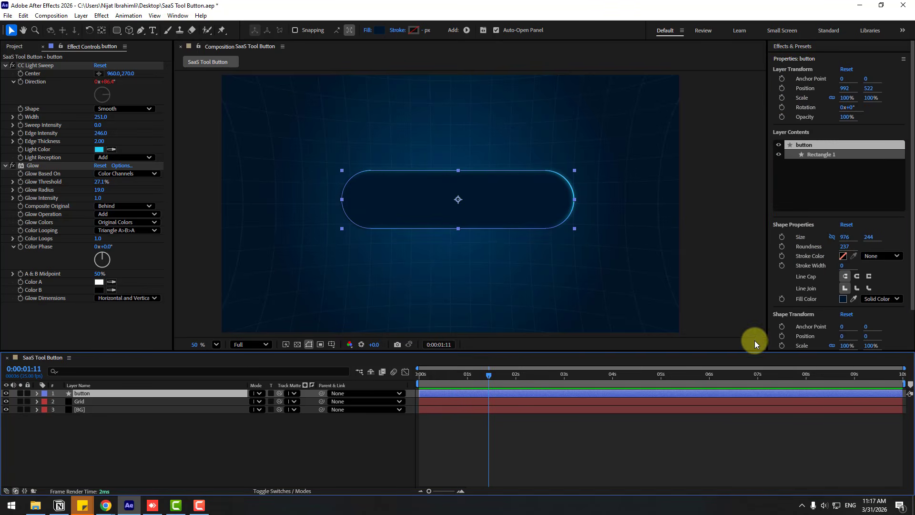
left_click(782, 236)
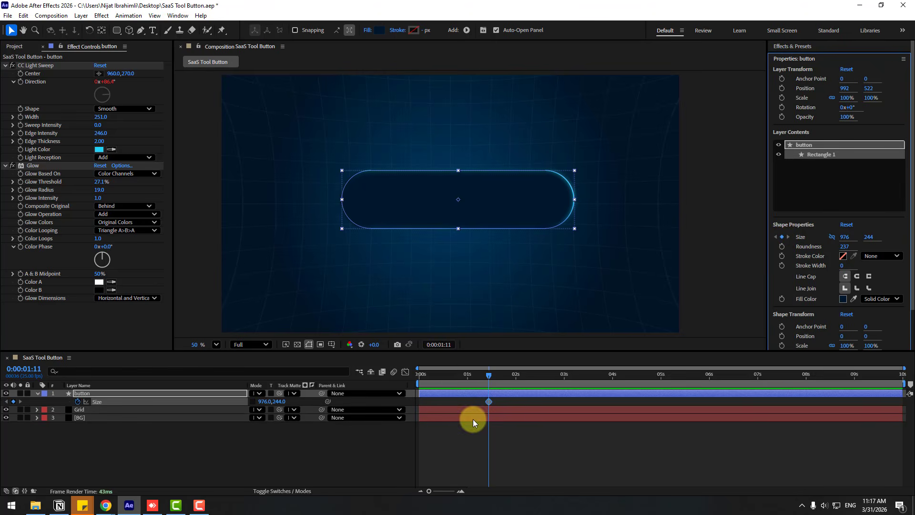
- Set the button rectangle's width to 0 at the start of the timeline
left_click(472, 375)
left_click(418, 375)
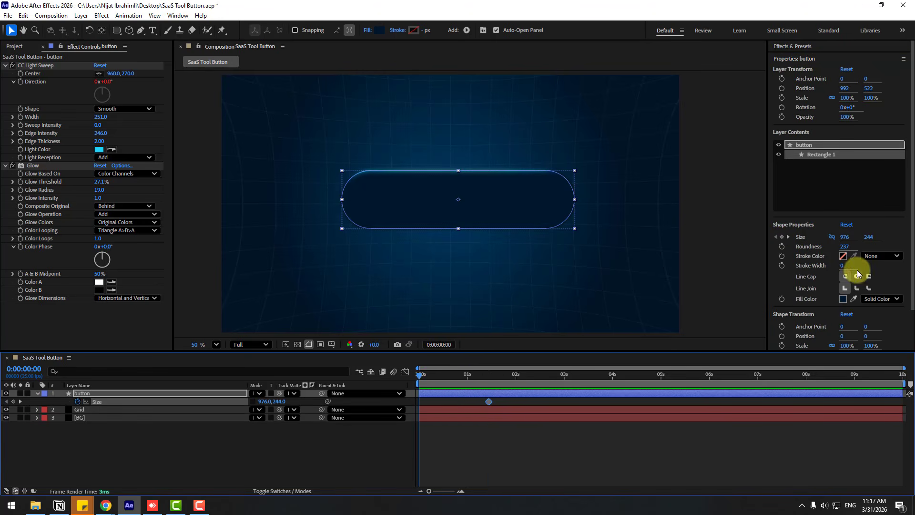
left_click(847, 238)
type("0")
key("Return")
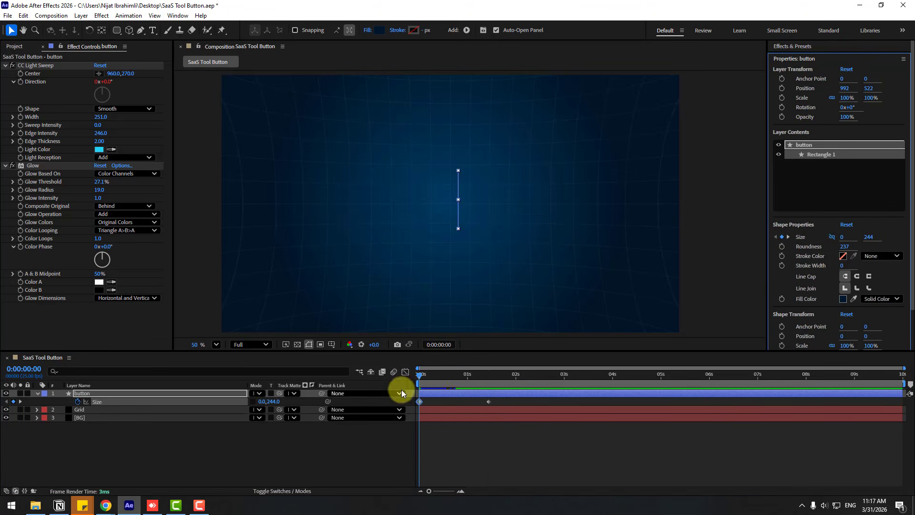
- Apply Easy Ease to both Size keyframes, reshape the speed graph into a steep central peak, and preview the animation
left_click(496, 402)
left_click(420, 402)
right_click(419, 401)
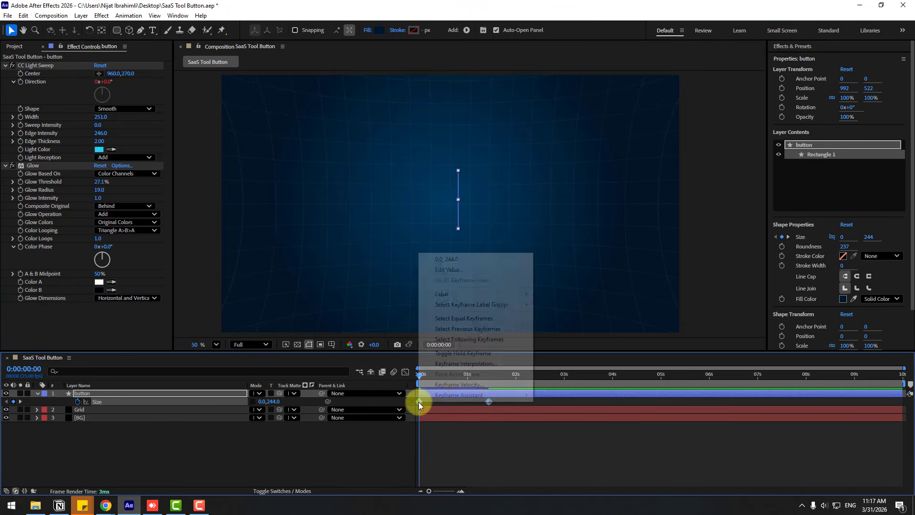
mouse_move(422, 397)
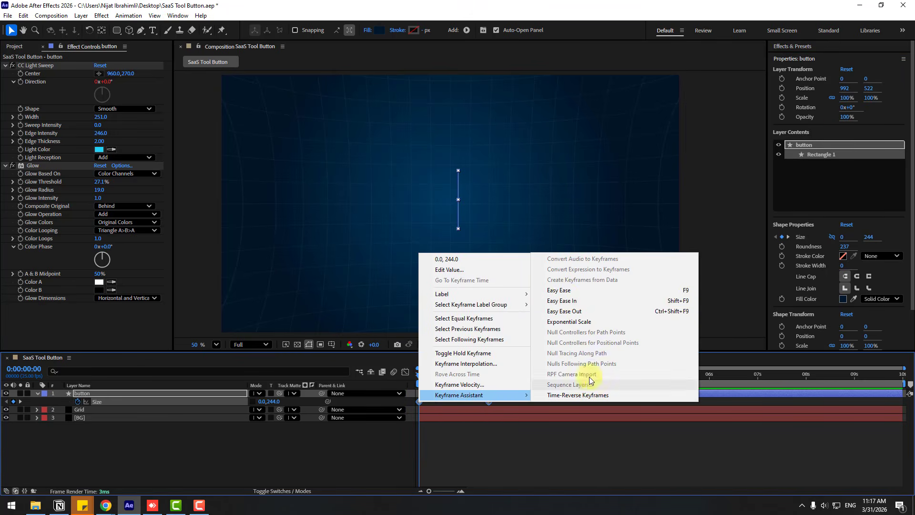
left_click(681, 291)
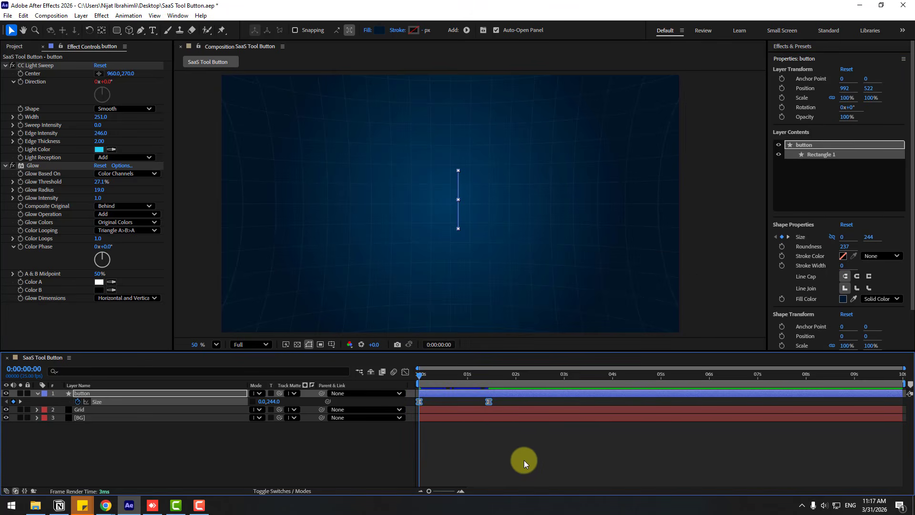
left_click(406, 372)
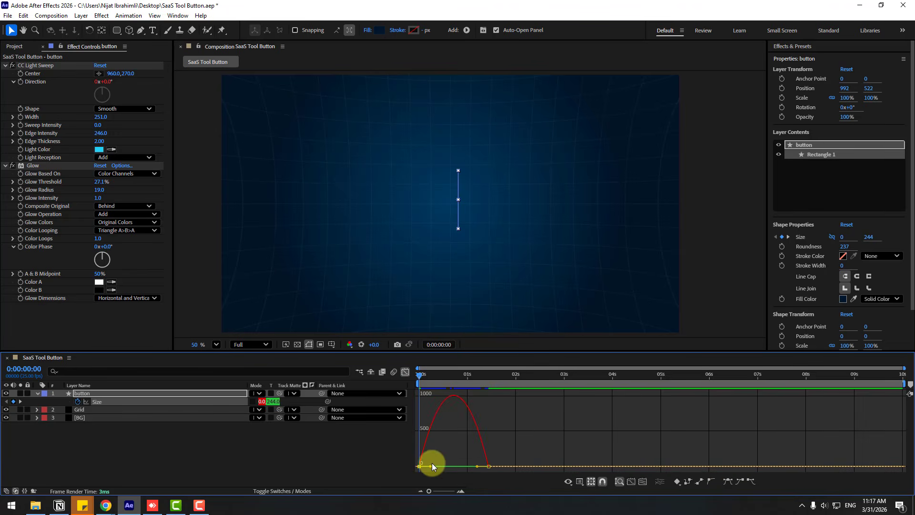
left_click_drag(430, 466, 462, 466)
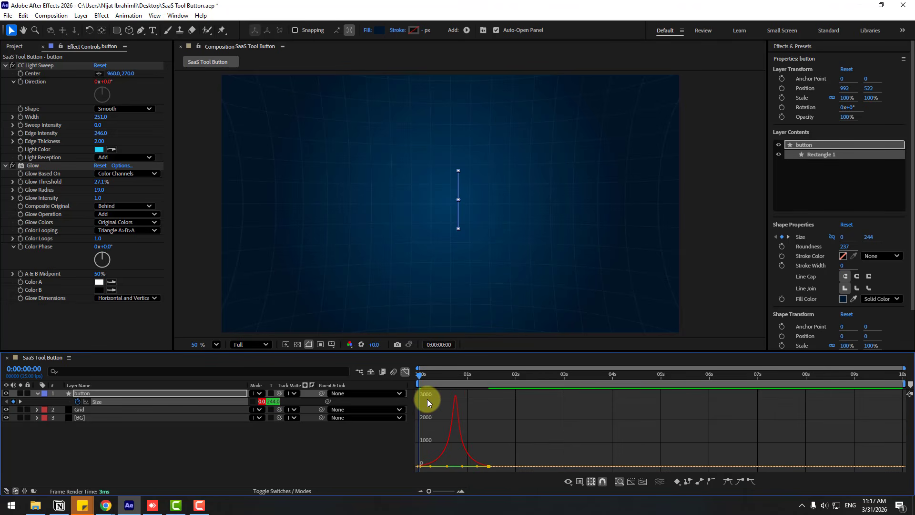
key("space")
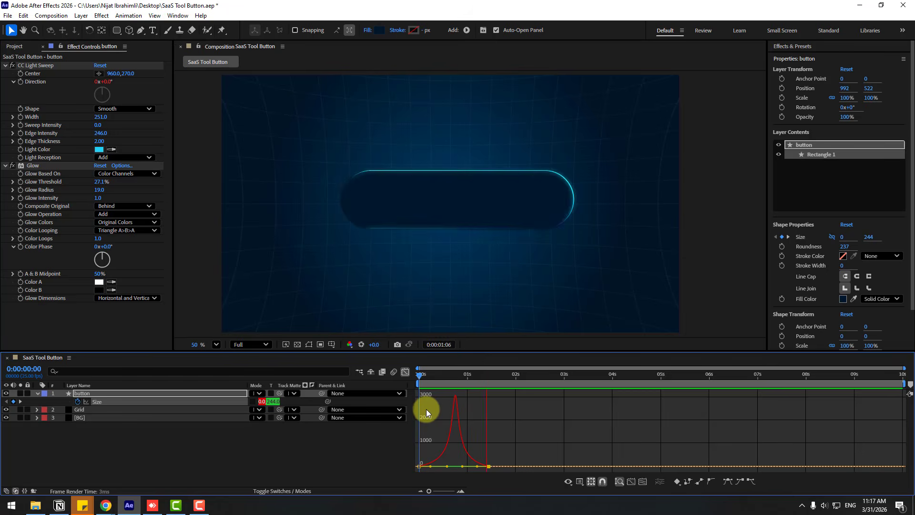
- Add the text "SaaS Tool" over the button at 0:00:01:18
left_click(502, 377)
left_click(189, 453)
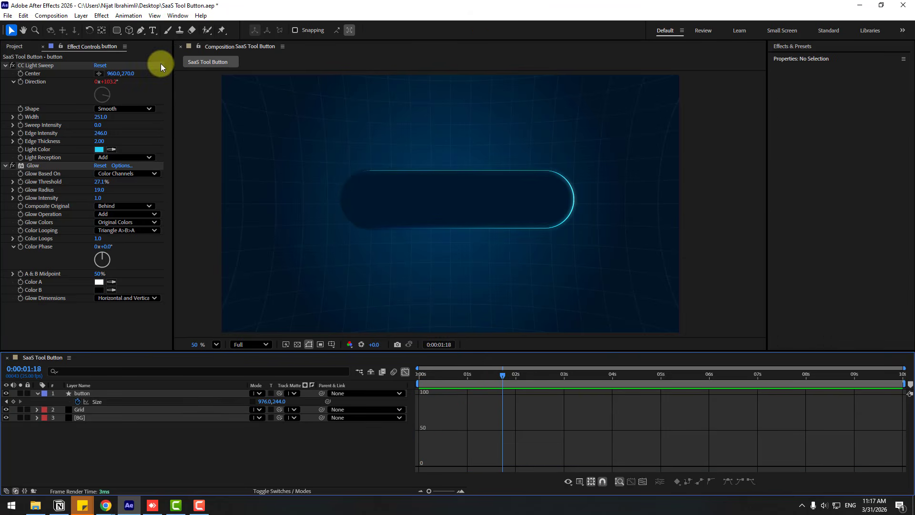
left_click(152, 32)
left_click(379, 210)
type("S")
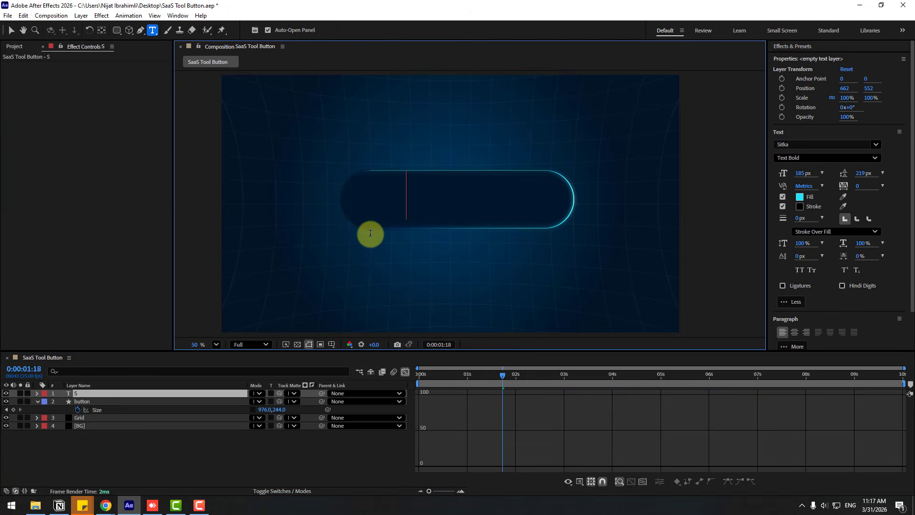
type("aaS Tool")
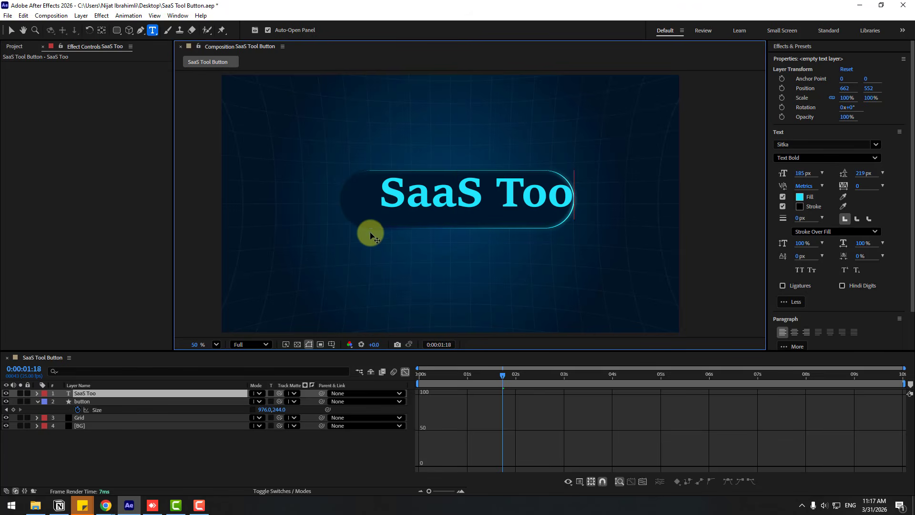
- Reduce the text's font size to 148 px and centre it inside the button
left_click(11, 31)
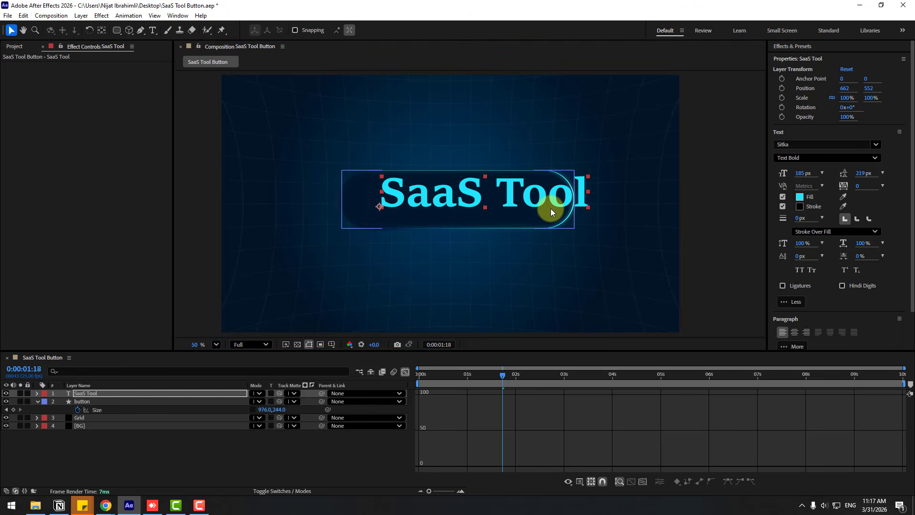
left_click_drag(550, 208, 535, 211)
left_click_drag(805, 173, 475, 199)
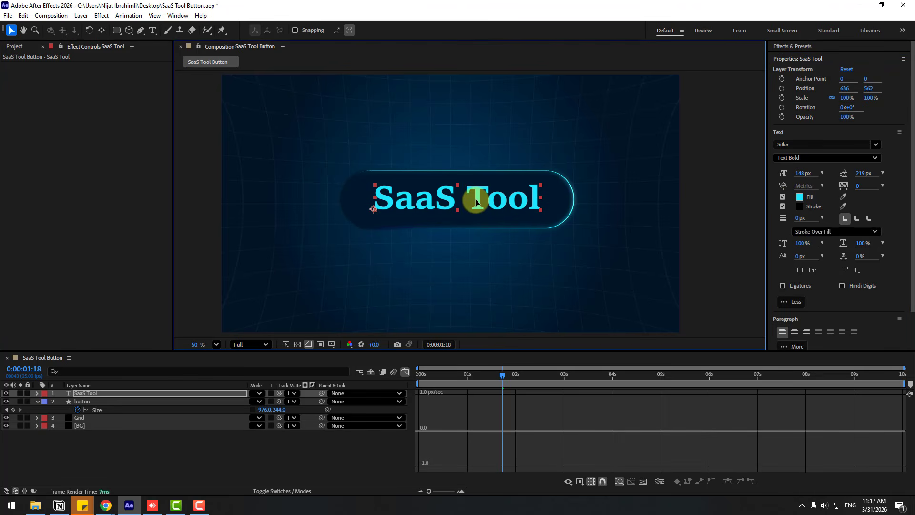
- Change the fill color of the word "SaaS" to white
double_click(433, 208)
left_click(416, 201)
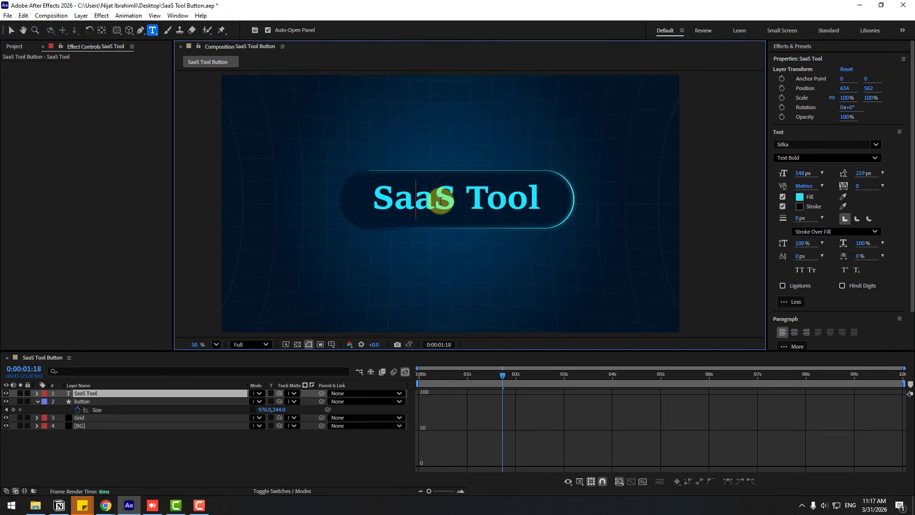
double_click(441, 201)
left_click(800, 197)
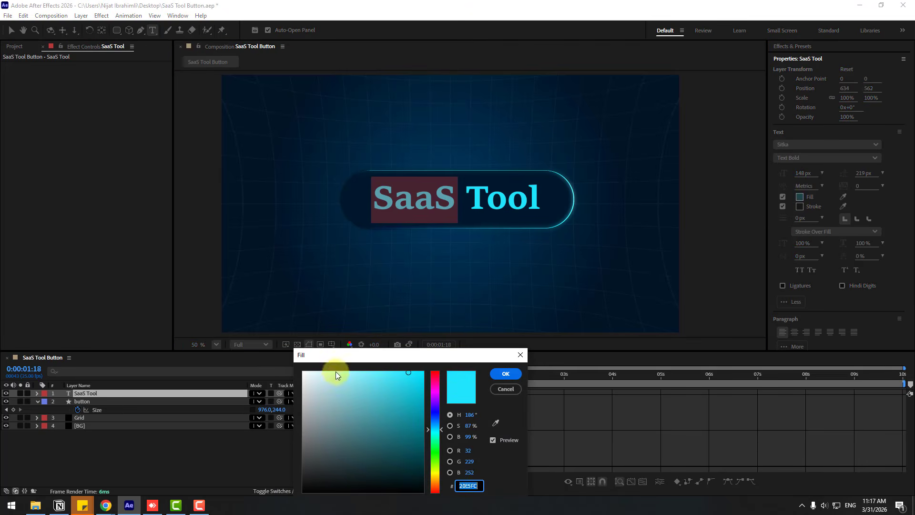
left_click_drag(335, 370, 218, 352)
left_click(495, 375)
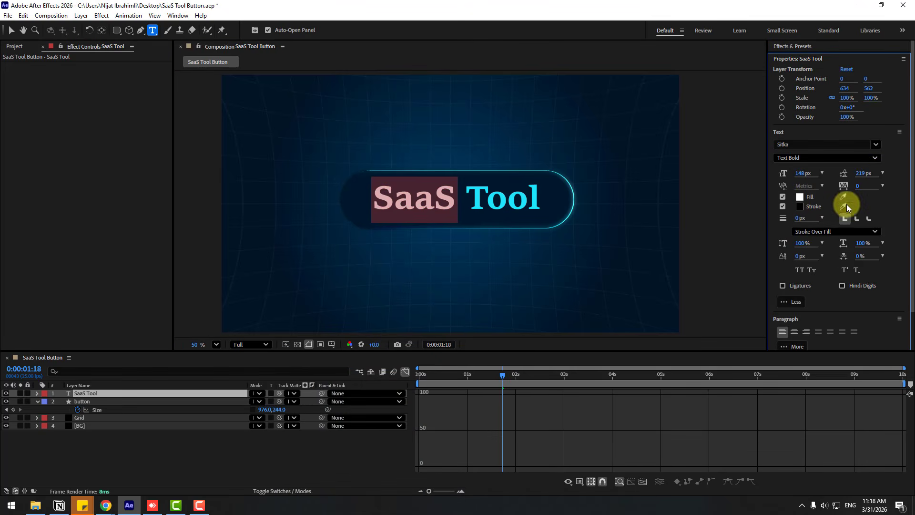
- Try the Banner font style on the word "SaaS", and settle on the Small style
left_click(876, 162)
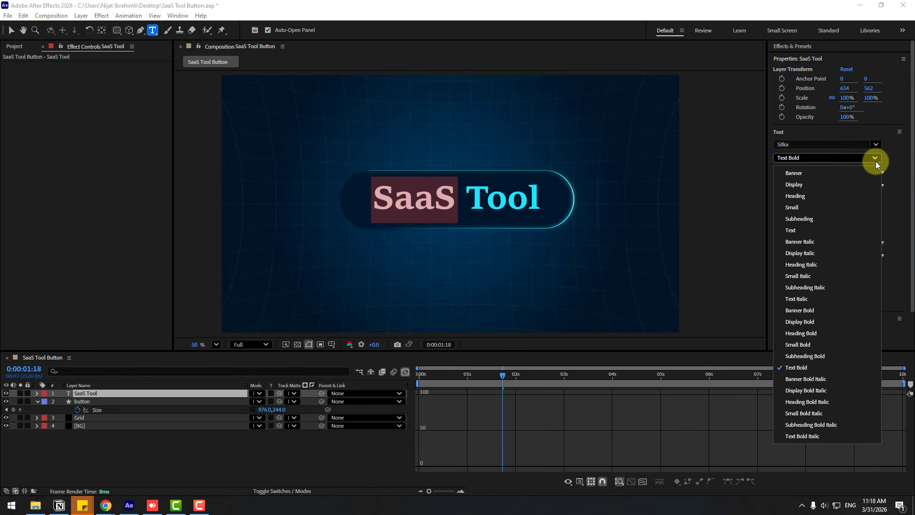
left_click(800, 174)
left_click(784, 161)
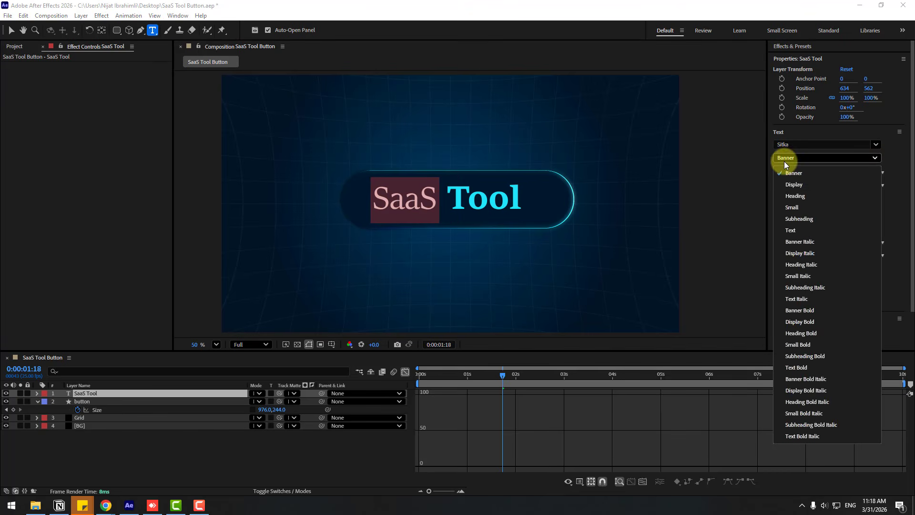
left_click(784, 209)
left_click(413, 218)
left_click(12, 30)
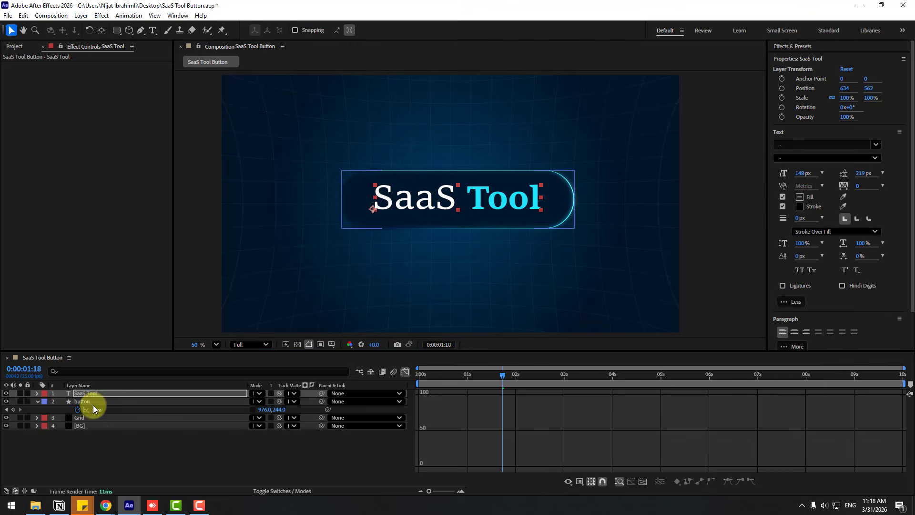
- Search the effects for "glo" and apply Glow to the SaaS Tool text layer
left_click(789, 47)
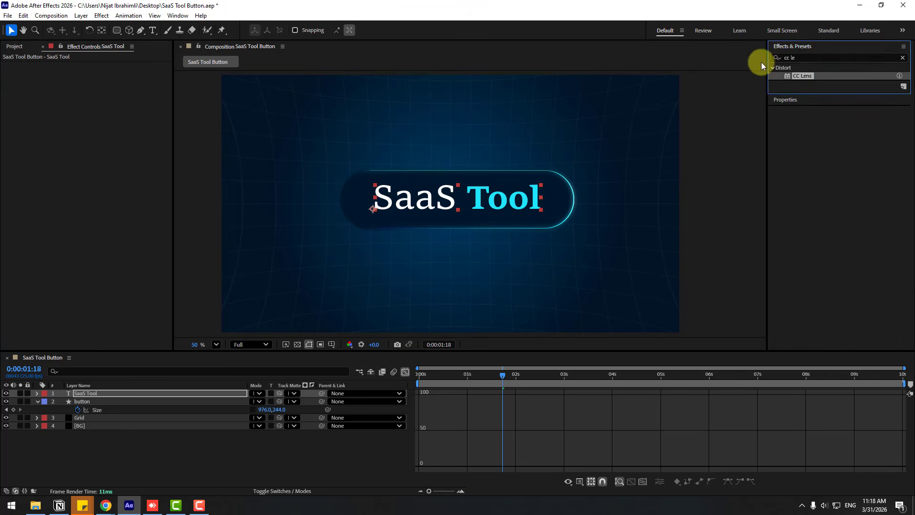
triple_click(802, 58)
type("glo")
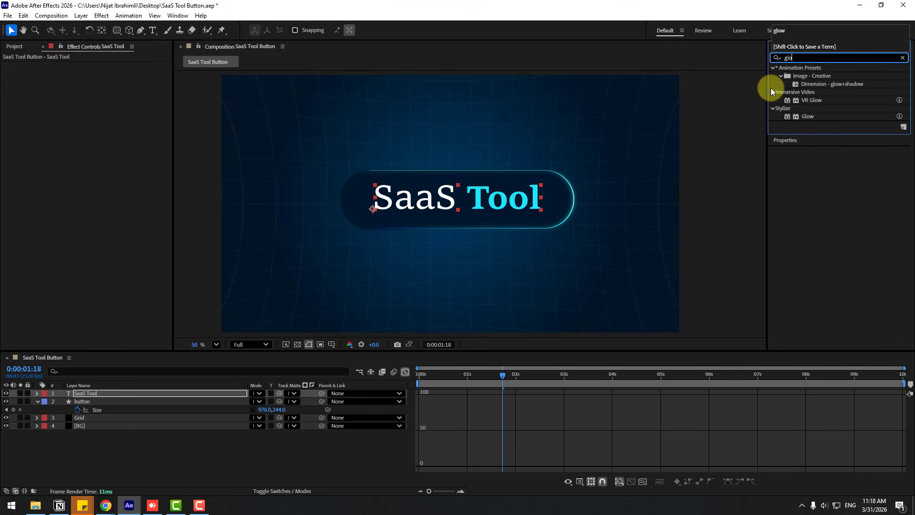
left_click_drag(806, 118, 99, 394)
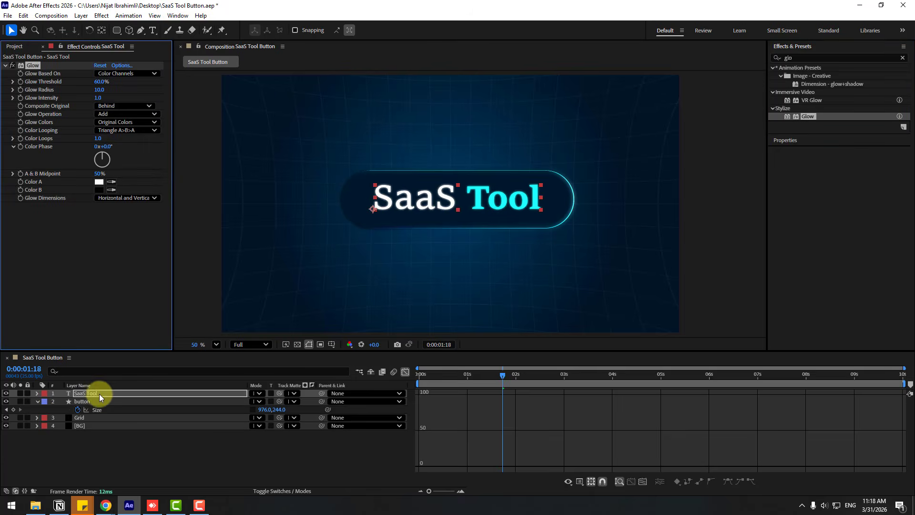
- Set the text's glow radius to 88 and raise its glow threshold to about 86.7%
scroll(437, 216, "up", 2)
scroll(438, 216, "up", 1)
left_click_drag(99, 90, 137, 78)
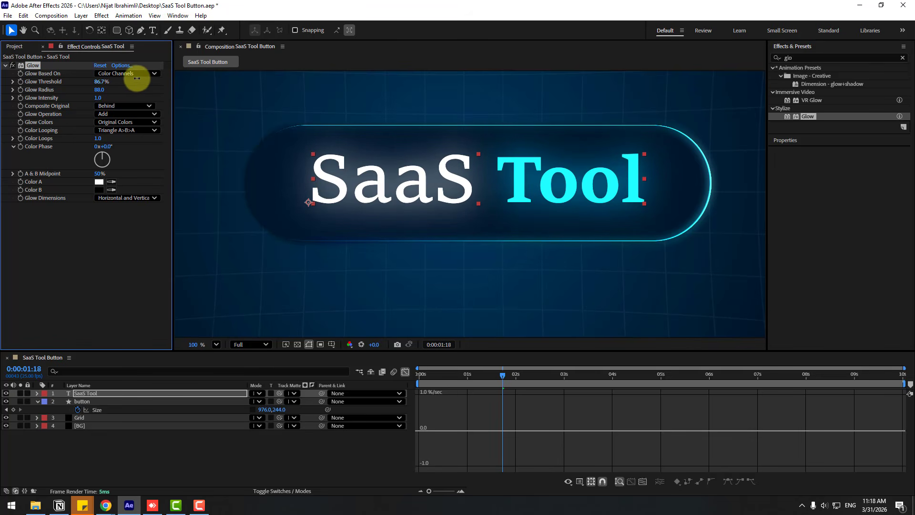
- Open Animation Composer for the SaaS Tool text layer and browse its Text Presets down to the overshoot scale presets
scroll(417, 316, "down", 3)
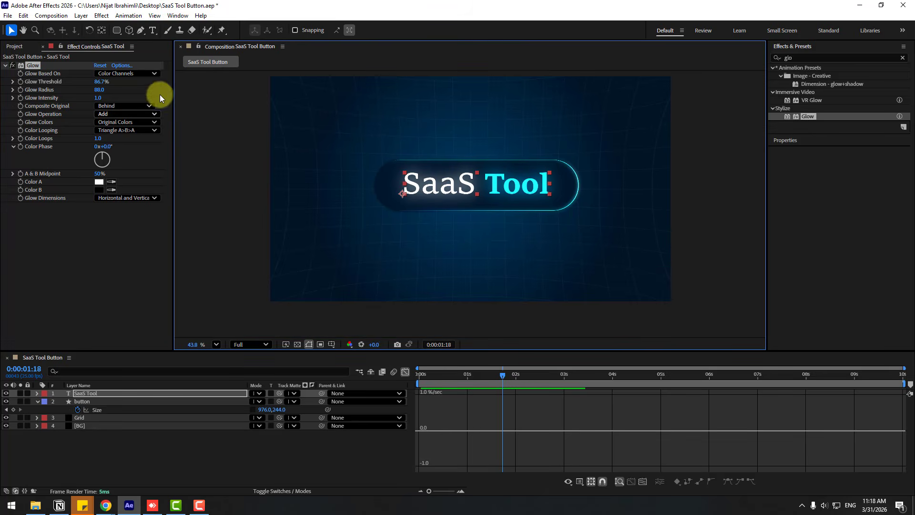
left_click(174, 16)
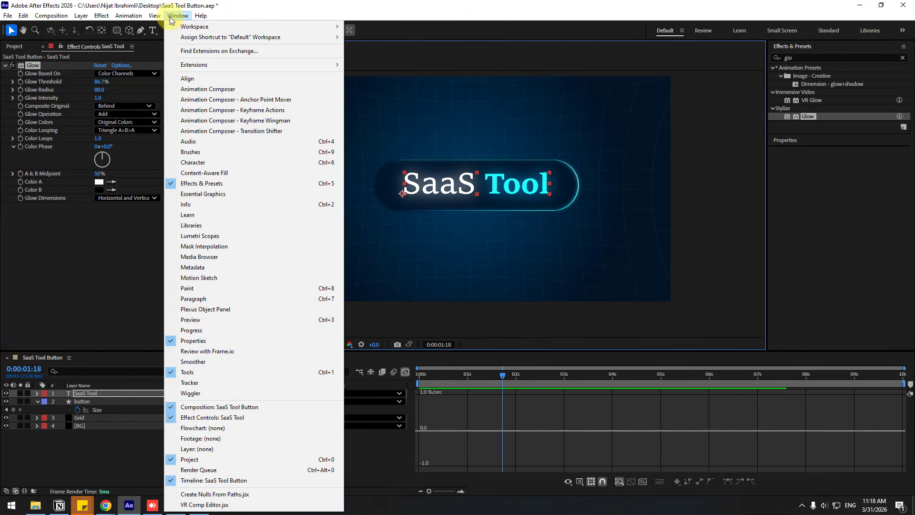
left_click(237, 90)
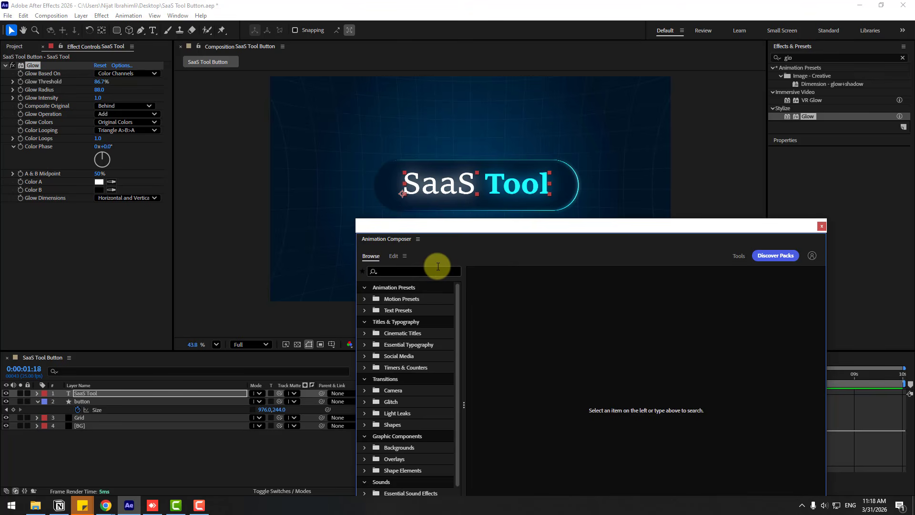
left_click(391, 312)
left_click_drag(542, 230, 541, 179)
left_click_drag(820, 257, 820, 302)
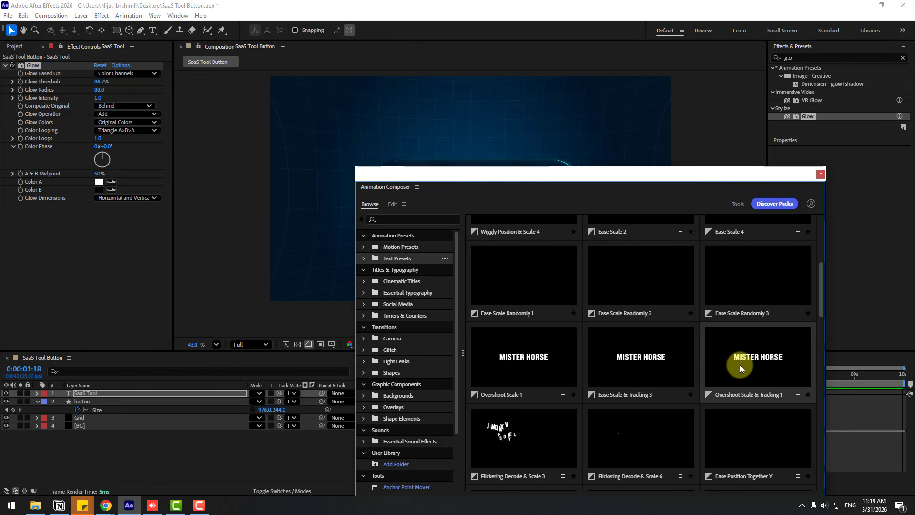
- Apply the Bottom variant of the Overshoot Scale & Tracking 1 preset as the SaaS Tool text's In animation, and close Animation Composer
mouse_move(742, 358)
left_click_drag(713, 175, 723, 120)
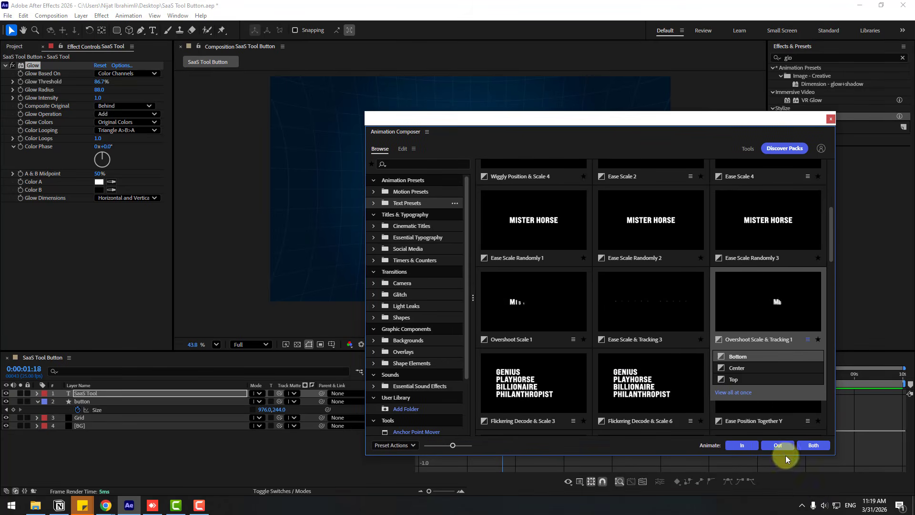
left_click(742, 445)
left_click(830, 118)
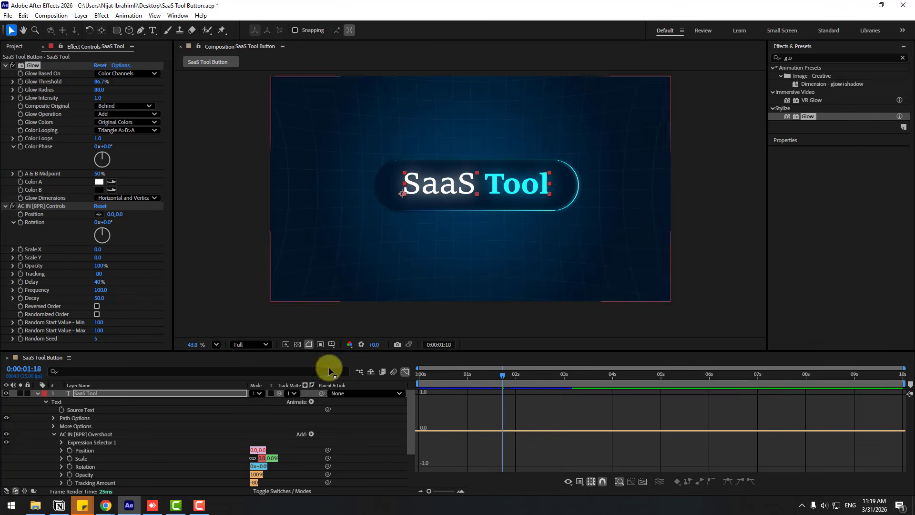
- Show the layer bars instead of the graph editor and shift the SaaS Tool layer to start about half a second in
left_click(38, 394)
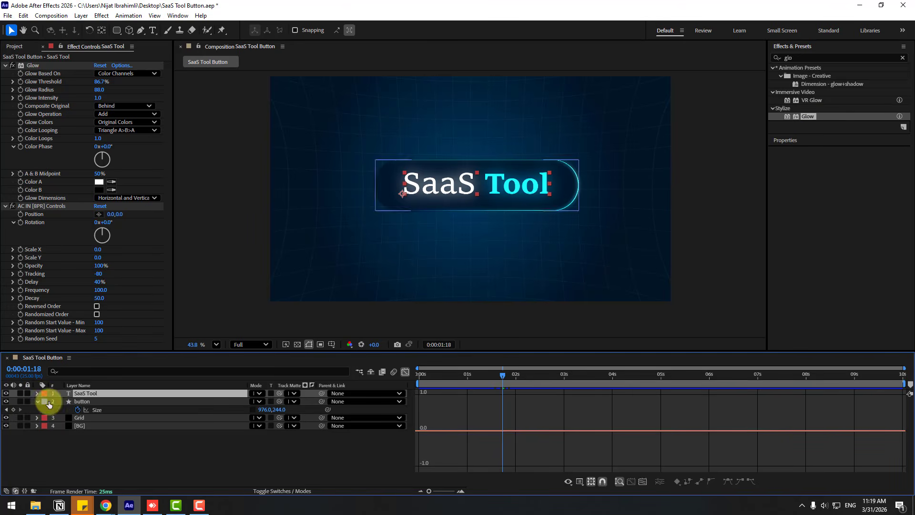
left_click(399, 373)
left_click_drag(469, 373, 527, 373)
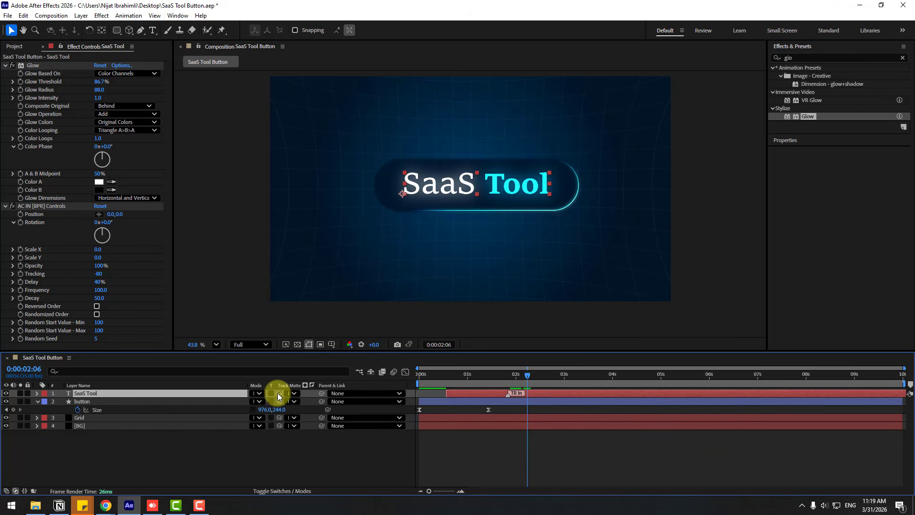
- Set the button layer as the SaaS Tool text's track matte and make the button layer visible again
left_click_drag(121, 399, 98, 404)
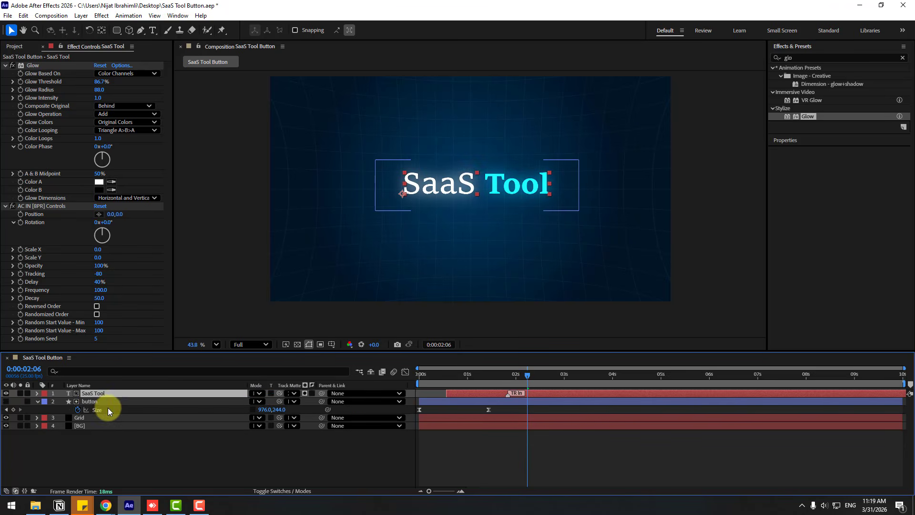
left_click(91, 403)
left_click(6, 402)
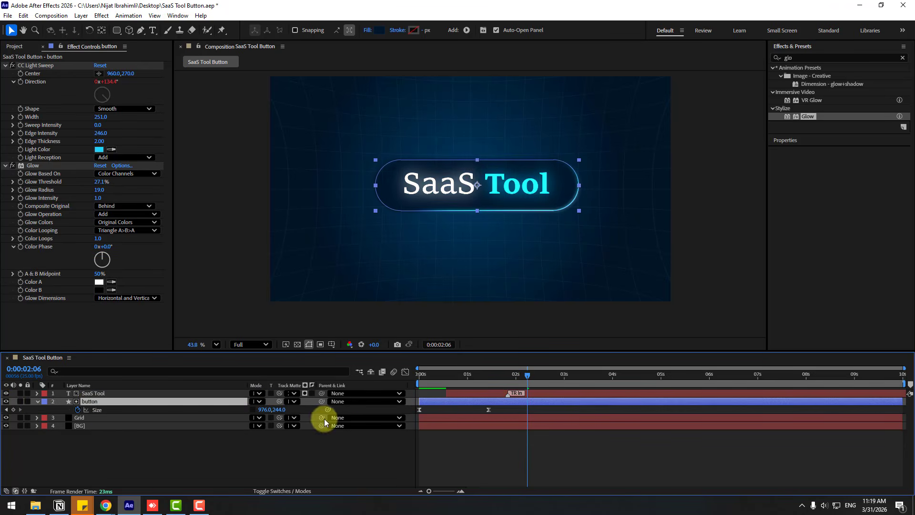
- Enable motion blur for the SaaS Tool and button layers and for the whole composition, and preview the animation
left_click(268, 491)
left_click(268, 491)
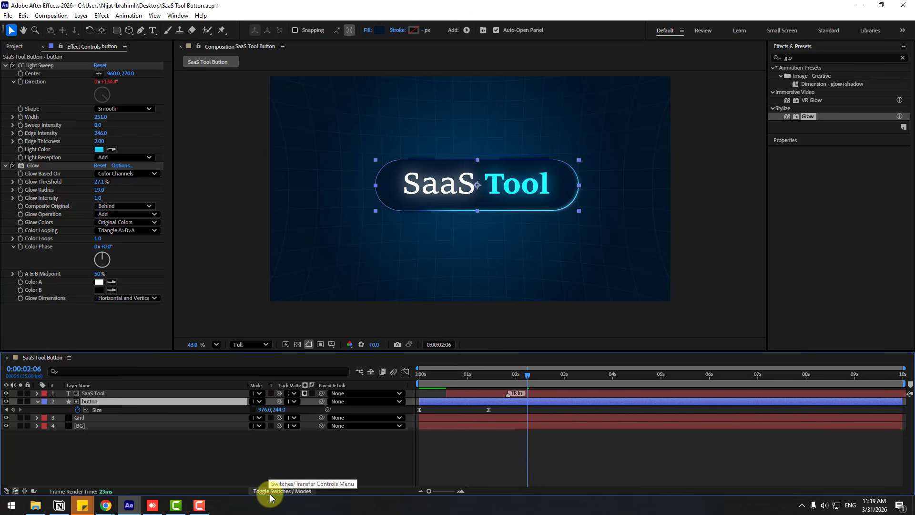
left_click(440, 376)
mouse_move(440, 376)
left_mouse_down()
mouse_move(472, 374)
mouse_move(434, 376)
left_mouse_up()
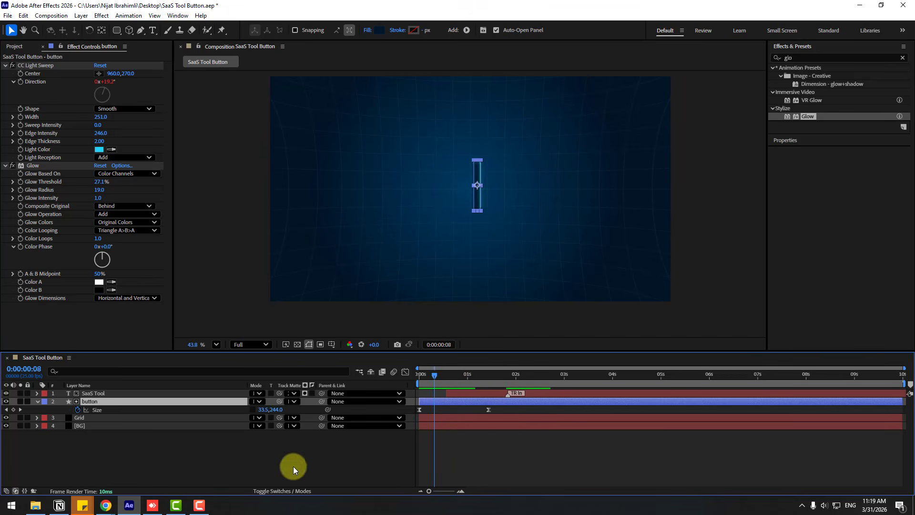
left_click(268, 490)
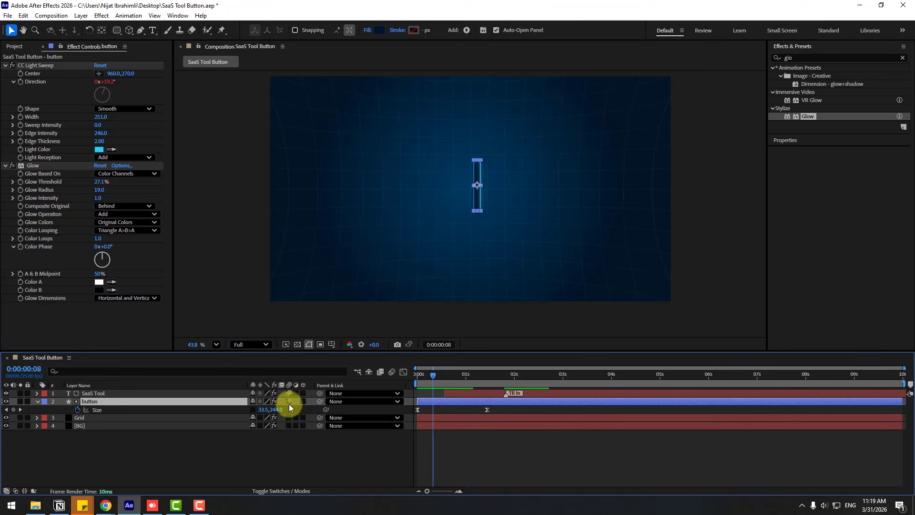
left_click(392, 372)
key("space")
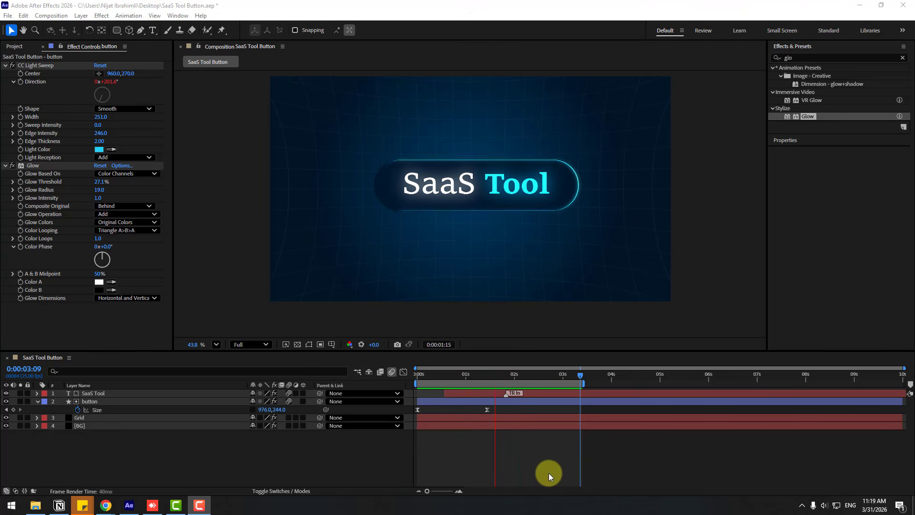